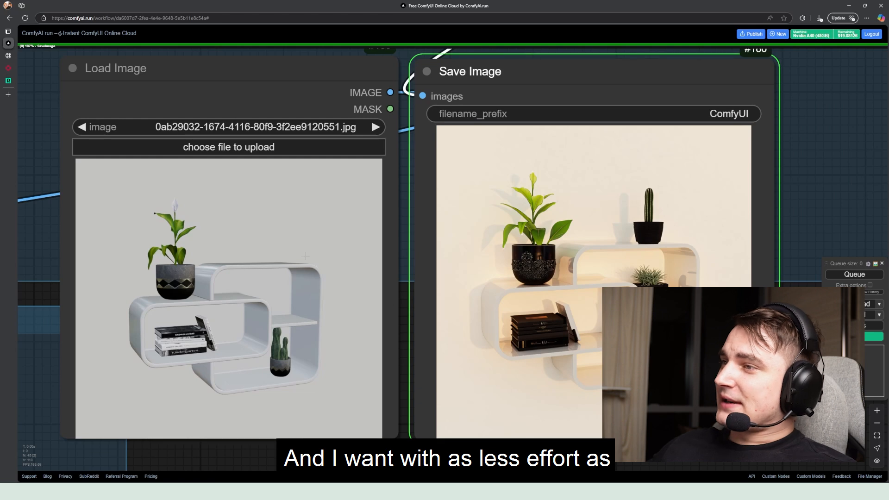
View the generated shelf render at full size in its own tab, inspect its details, and return to the workflow
left_click_drag(561, 252, 484, 250)
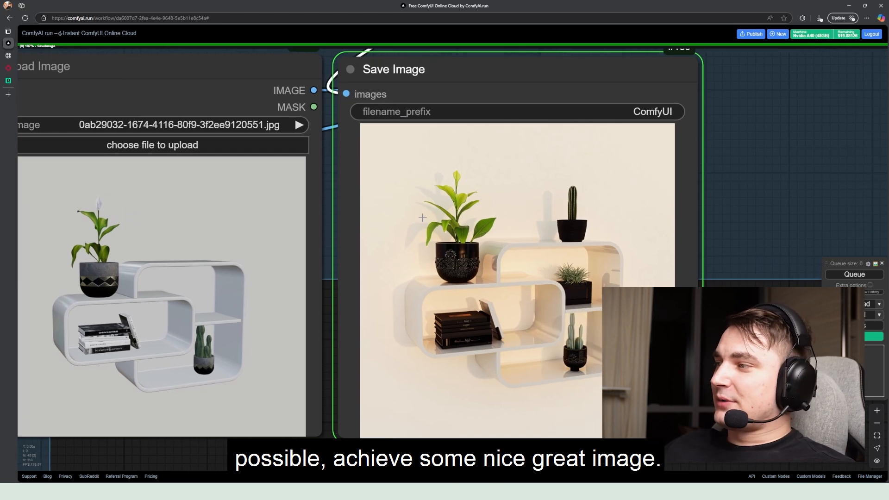
left_click(9, 55)
left_click(428, 244)
scroll(434, 255, "down", 3)
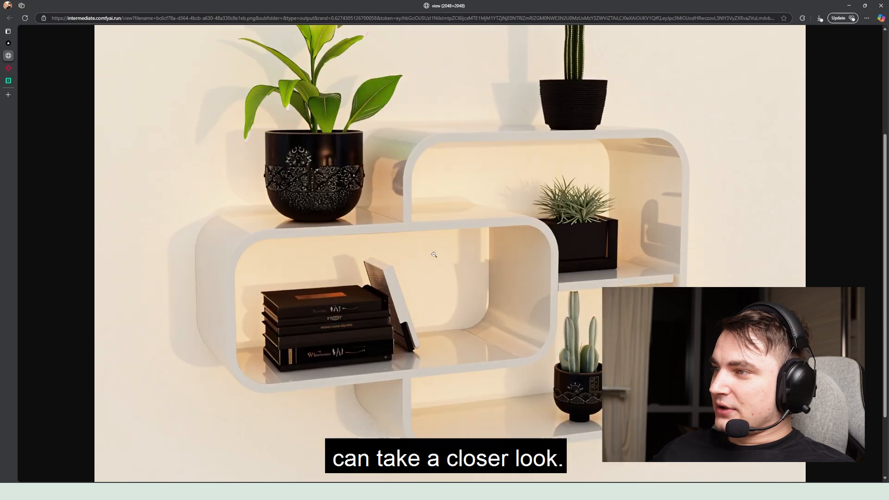
scroll(433, 256, "up", 3)
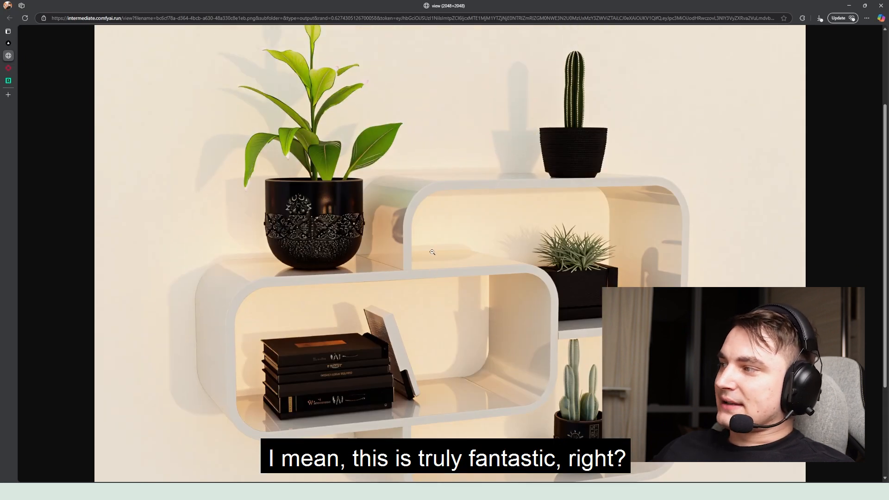
scroll(433, 252, "down", 2)
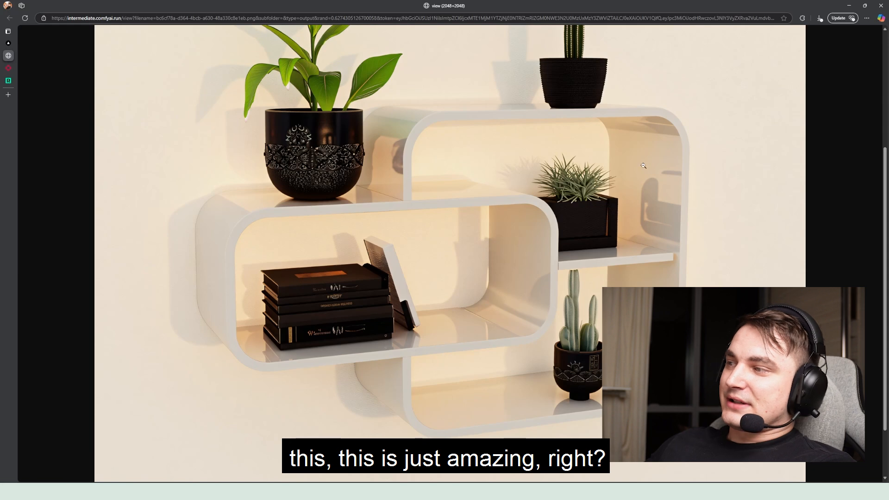
left_click(550, 183)
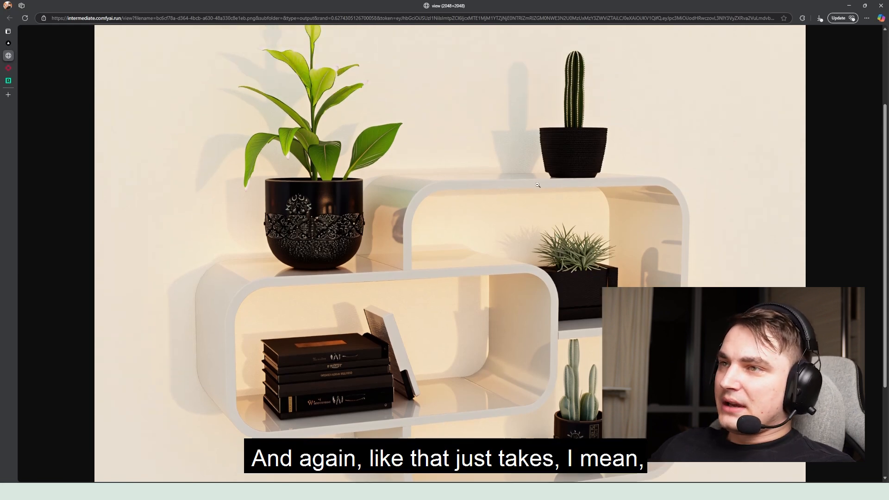
mouse_move(8, 56)
left_click(27, 43)
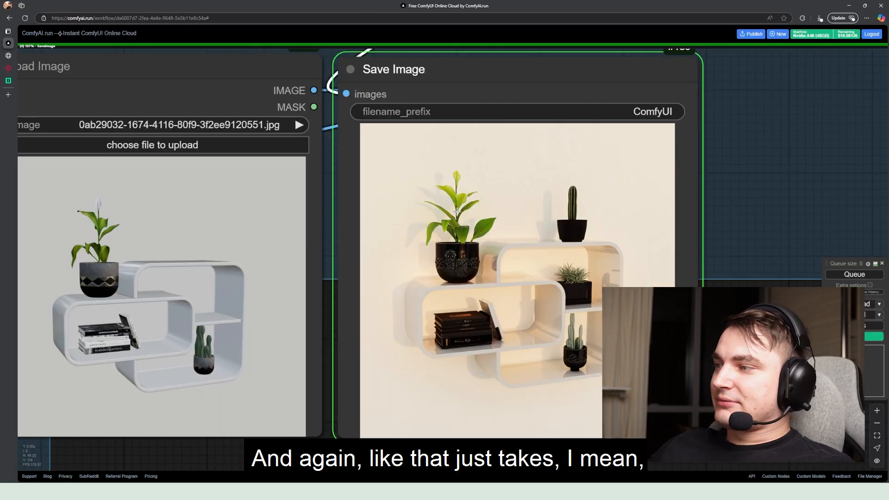
Examine the Basics group's model loaders, the neighbouring GGUF Unet Loader, and the workflow's web address
scroll(458, 213, "down", 3)
left_click_drag(372, 236, 419, 244)
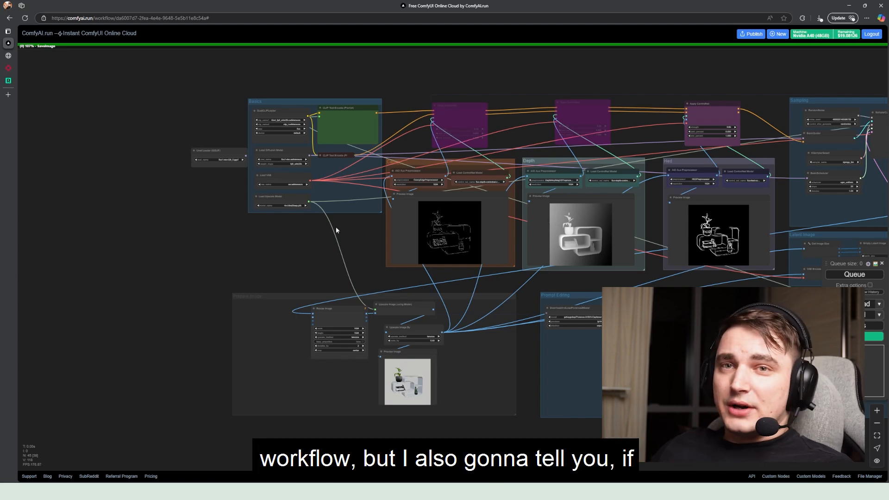
left_click_drag(335, 226, 245, 228)
scroll(185, 226, "up", 4)
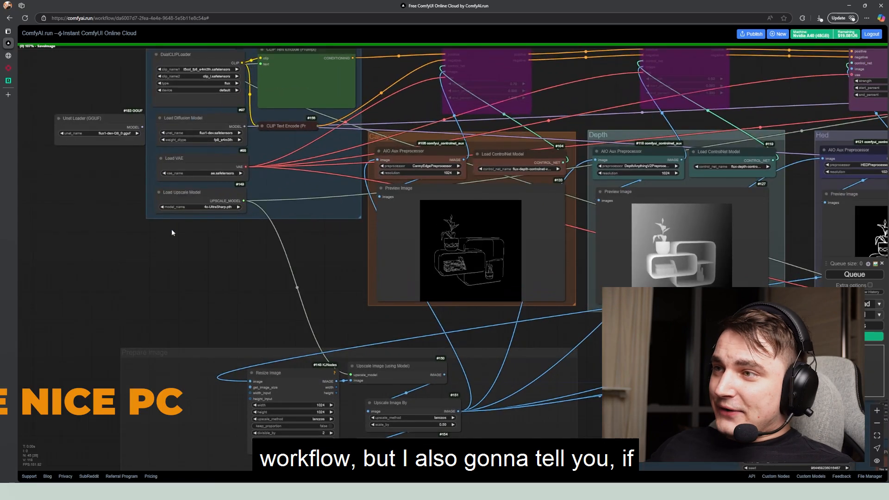
left_click_drag(226, 216, 316, 338)
scroll(202, 248, "up", 5)
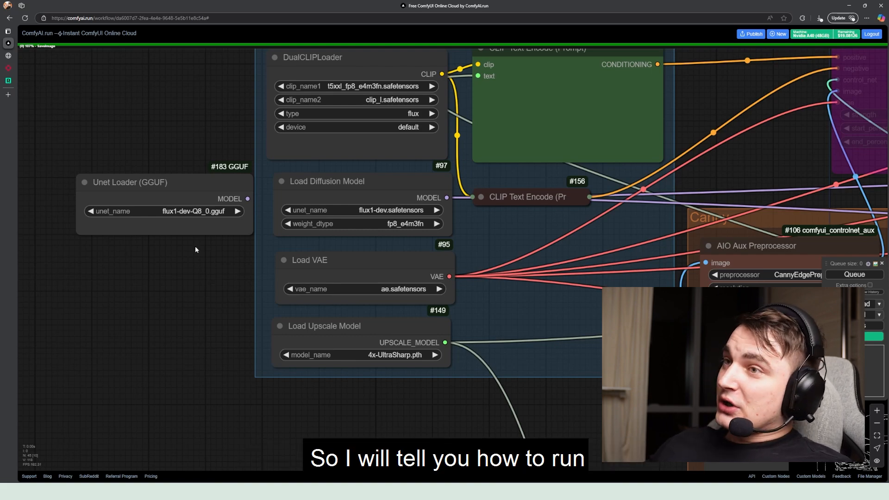
scroll(196, 250, "down", 3)
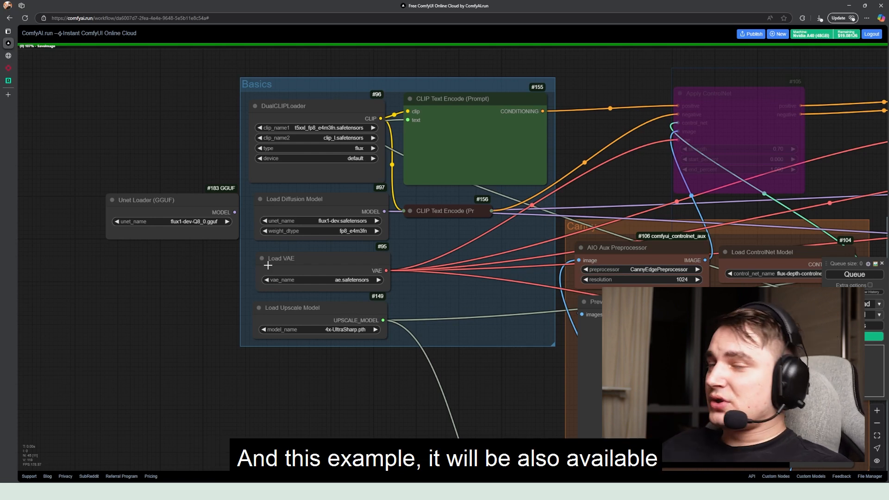
left_click(225, 17)
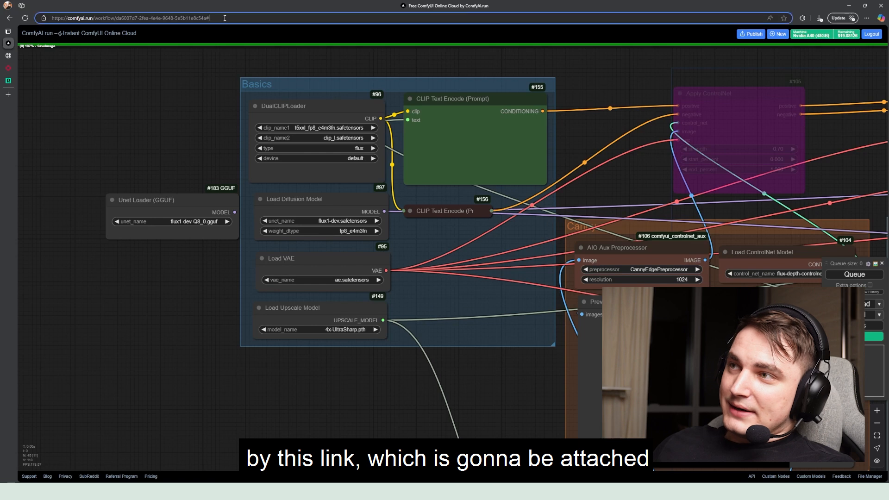
left_click(157, 143)
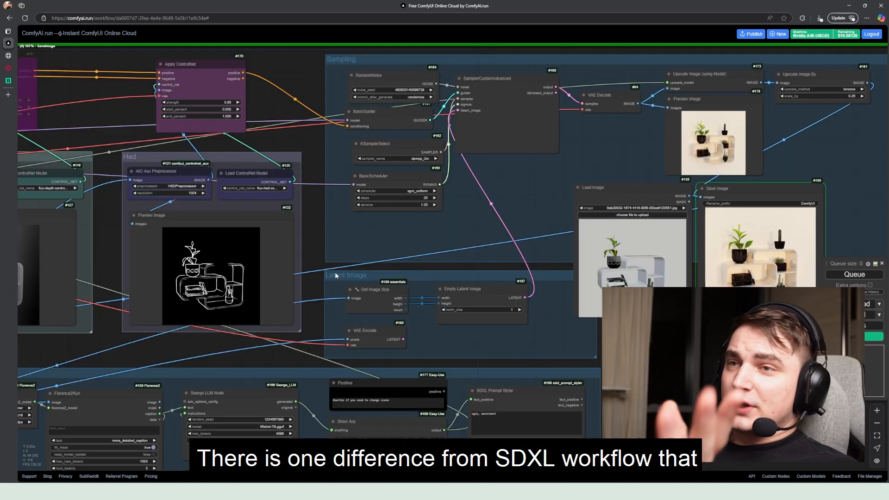
Inspect the Sampling and Latent Image groups, focusing on the VAE Encode node
left_click_drag(314, 268, 380, 261)
scroll(384, 271, "up", 4)
scroll(385, 270, "down", 3)
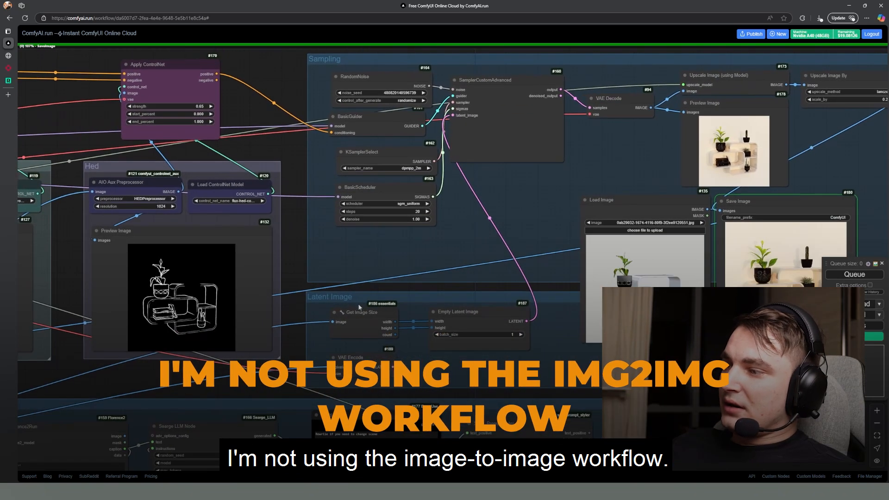
left_click(349, 359)
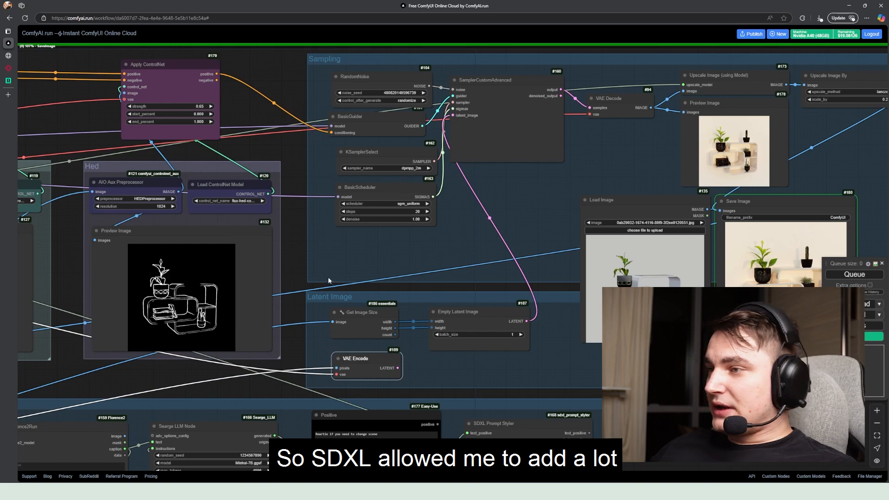
left_click_drag(284, 243, 343, 243)
scroll(416, 236, "down", 4)
scroll(431, 268, "up", 7)
scroll(370, 173, "down", 4)
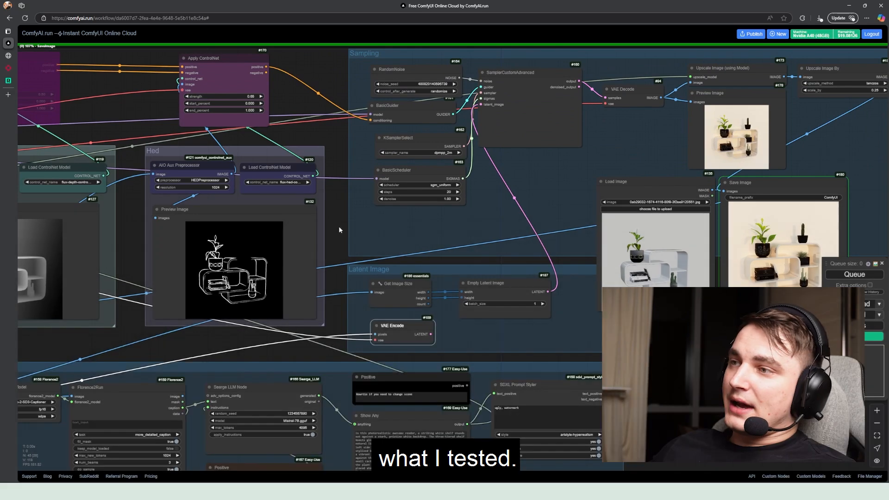
Review the ControlNet groups beside the sampling chain, and the Get Image Size and Empty Latent Image nodes
left_click_drag(338, 227, 332, 252)
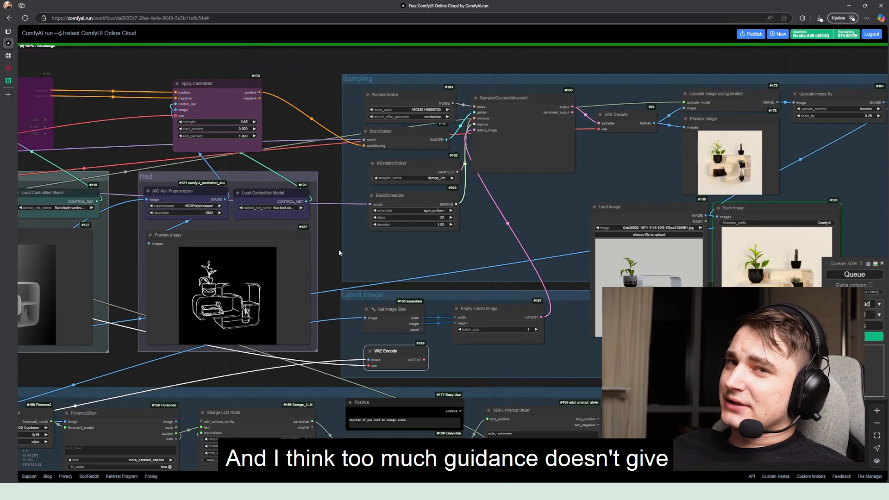
left_click_drag(338, 252, 350, 246)
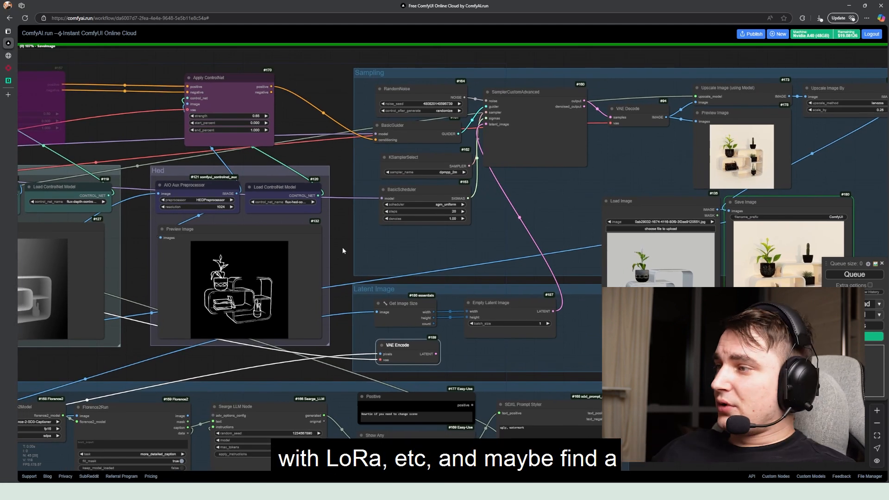
left_click_drag(347, 237, 338, 260)
scroll(338, 263, "down", 4)
left_click_drag(179, 239, 297, 234)
scroll(232, 185, "up", 6)
scroll(237, 190, "down", 5)
left_click_drag(264, 196, 183, 172)
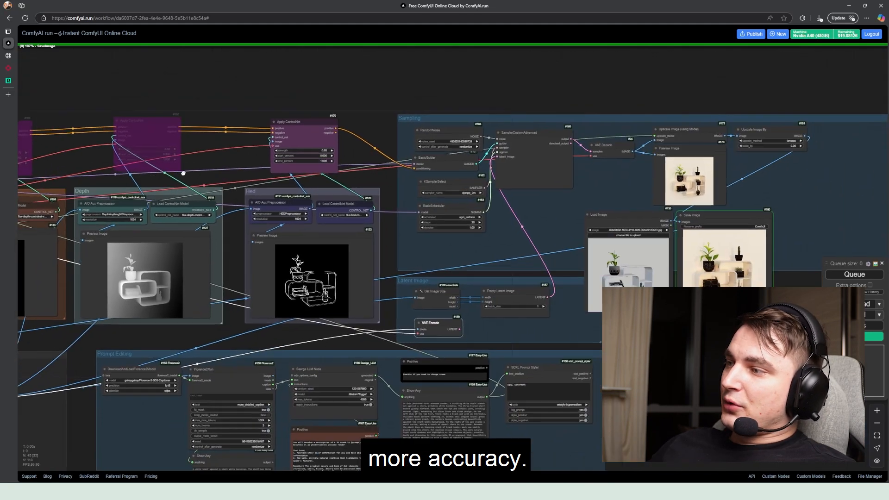
left_click_drag(412, 229, 282, 224)
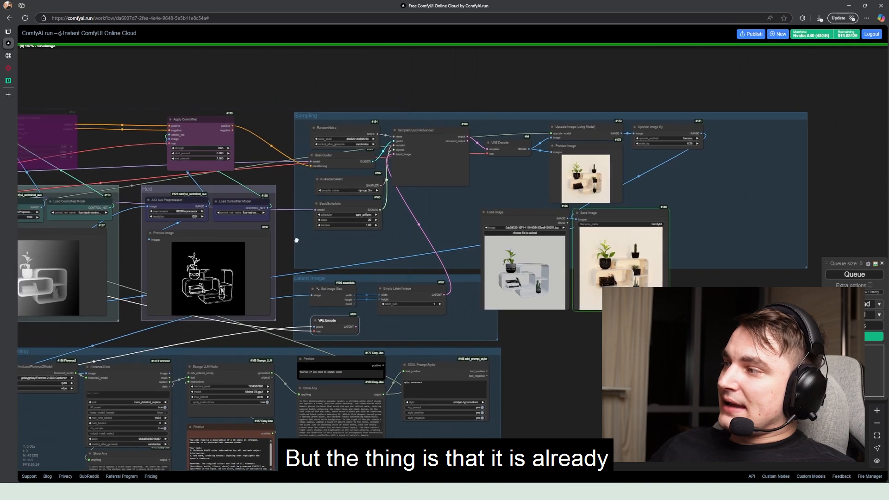
scroll(282, 225, "up", 4)
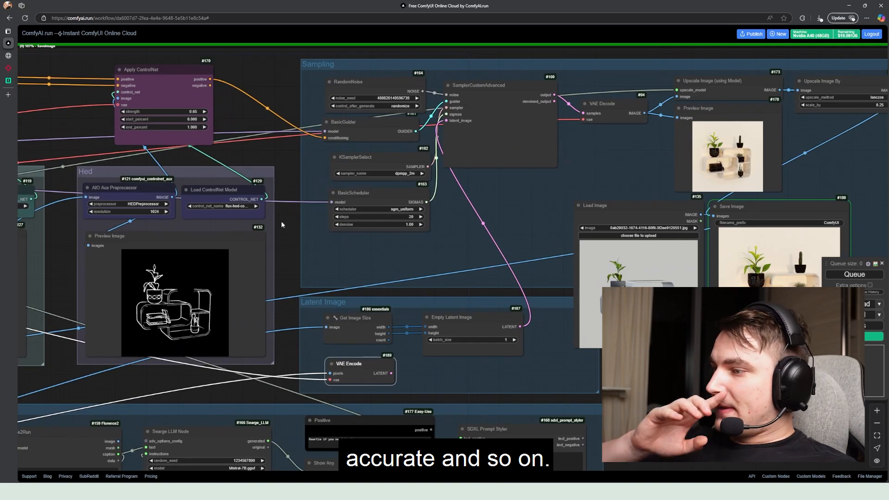
left_click_drag(290, 227, 311, 224)
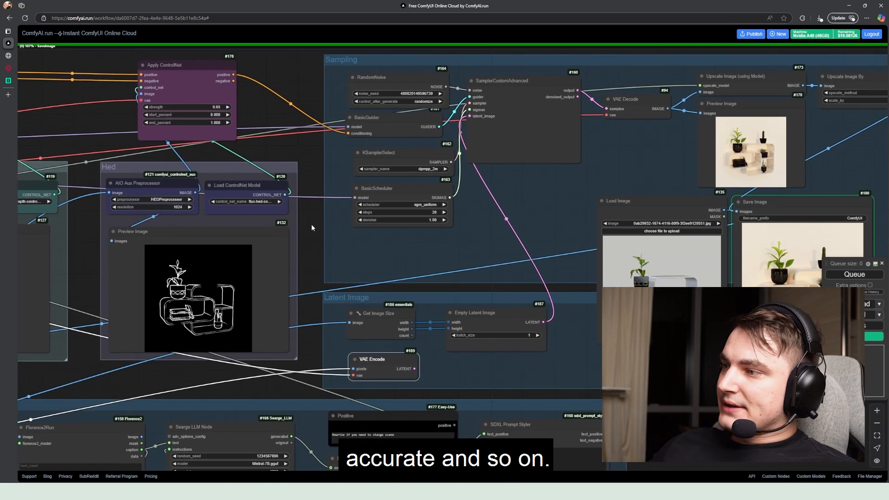
left_click_drag(361, 317, 356, 317)
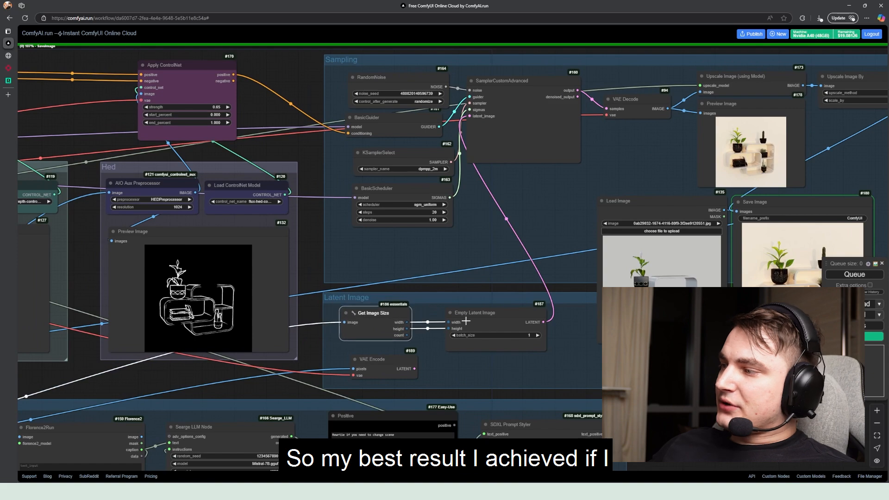
left_click_drag(465, 316, 443, 313)
Move the Load Image node from the Sampling group back into the Prepare Image group, beside the Resize Image node
scroll(304, 274, "down", 4)
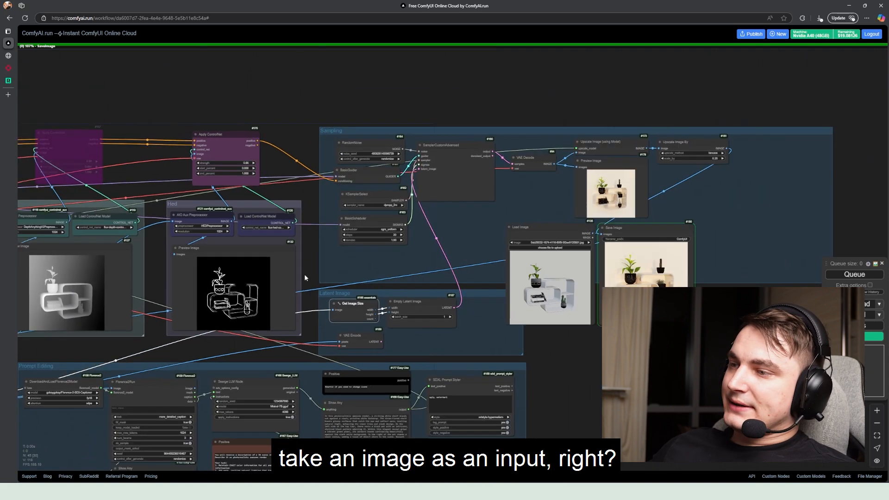
left_click_drag(78, 304, 184, 286)
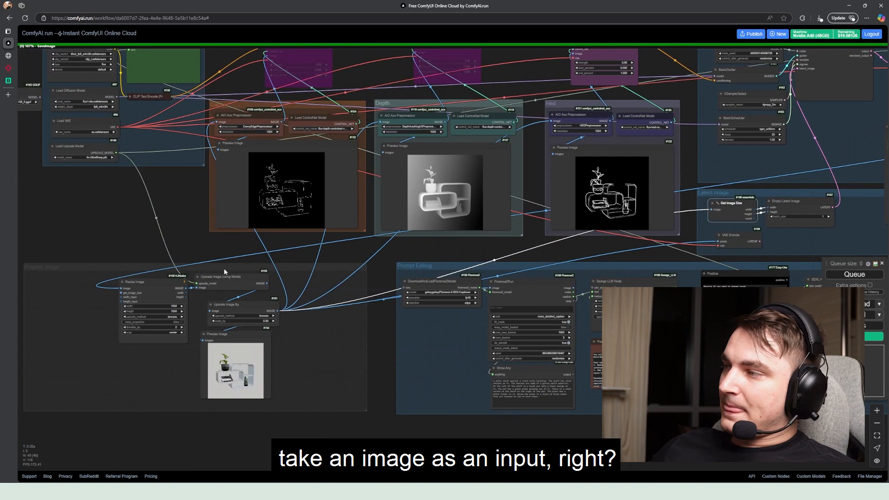
left_click_drag(588, 253, 303, 256)
scroll(440, 249, "down", 2)
left_click_drag(610, 149, 143, 278)
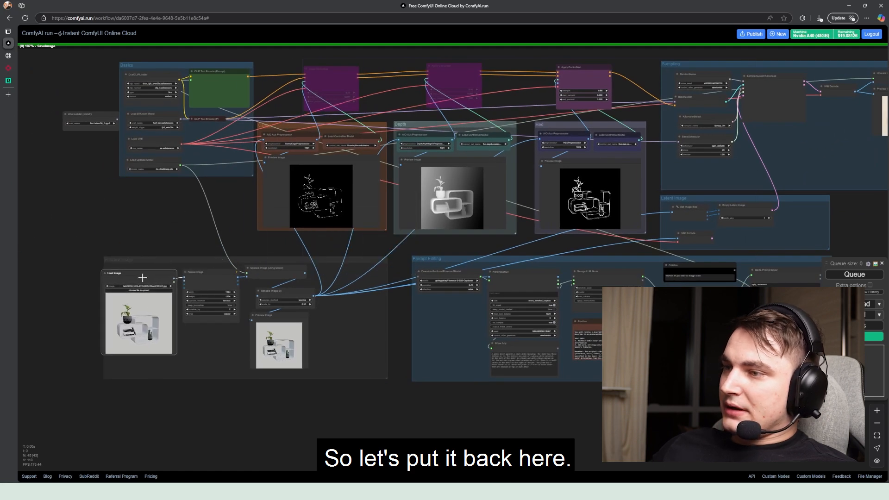
Examine the Prepare Image group's Load Image and Resize Image nodes and how its output feeds the ControlNet groups
scroll(139, 278, "up", 5)
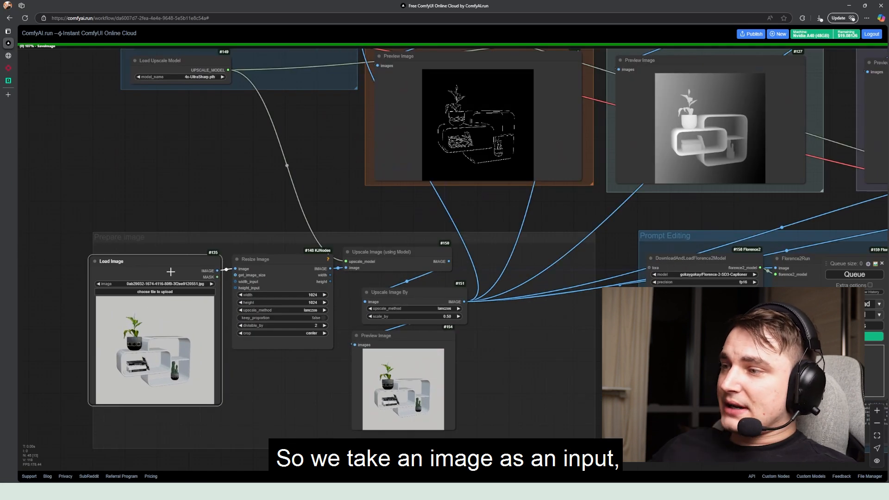
left_click_drag(297, 270, 296, 273)
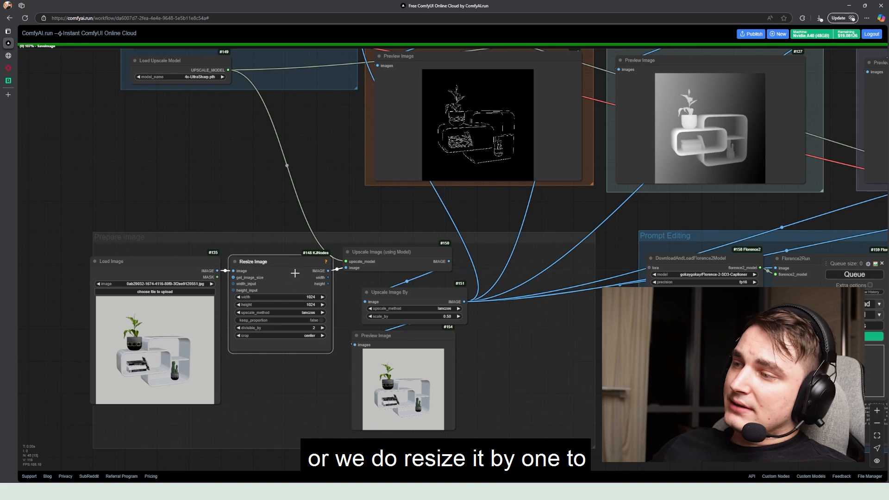
left_click_drag(359, 281, 288, 271)
scroll(243, 285, "down", 3)
left_click_drag(316, 226, 248, 272)
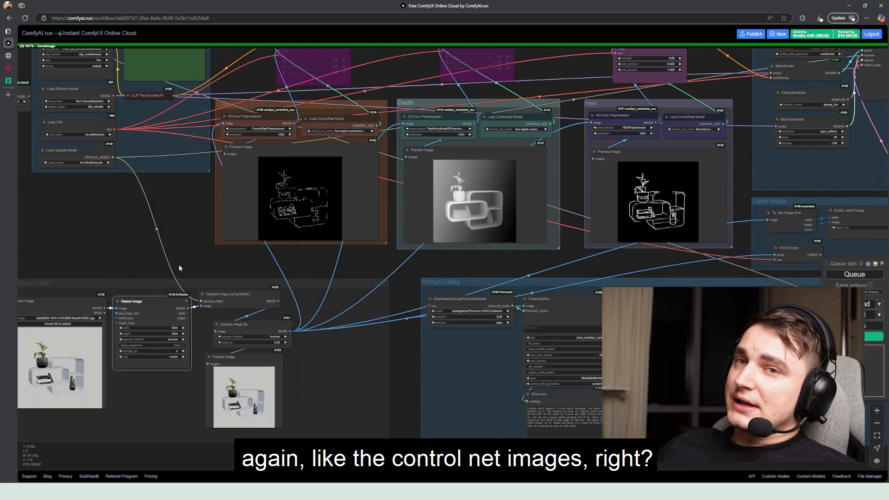
left_click_drag(179, 266, 153, 281)
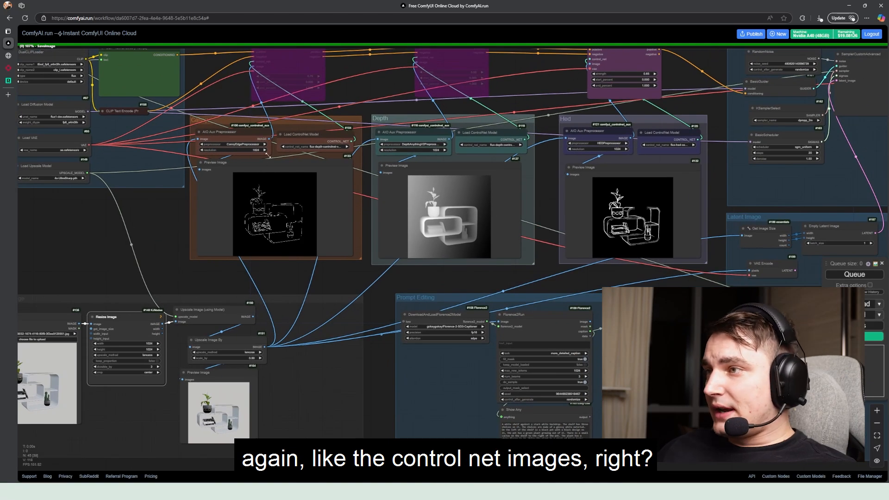
Compare the preprocessors, resolutions and preview images of the Canny, Depth and Hed groups, following them through to Sampling
scroll(268, 155, "up", 5)
scroll(324, 175, "down", 3)
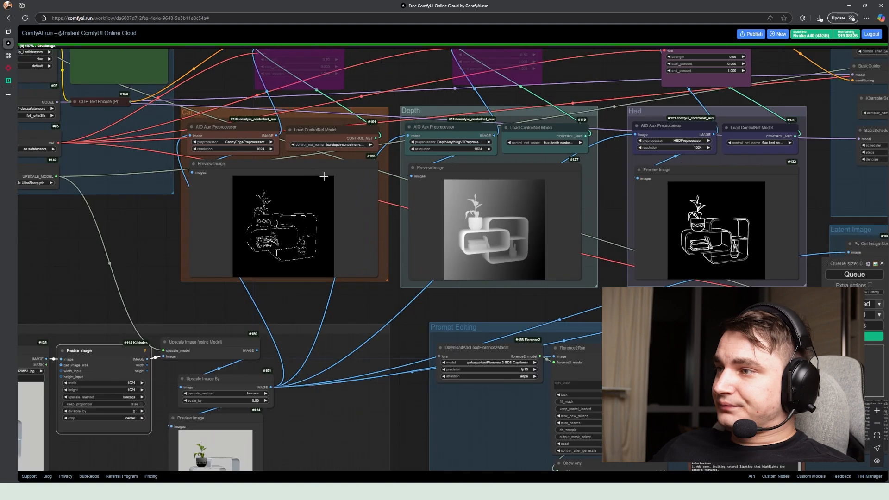
left_click_drag(323, 175, 168, 261)
left_click_drag(151, 199, 166, 236)
left_click_drag(431, 248, 327, 217)
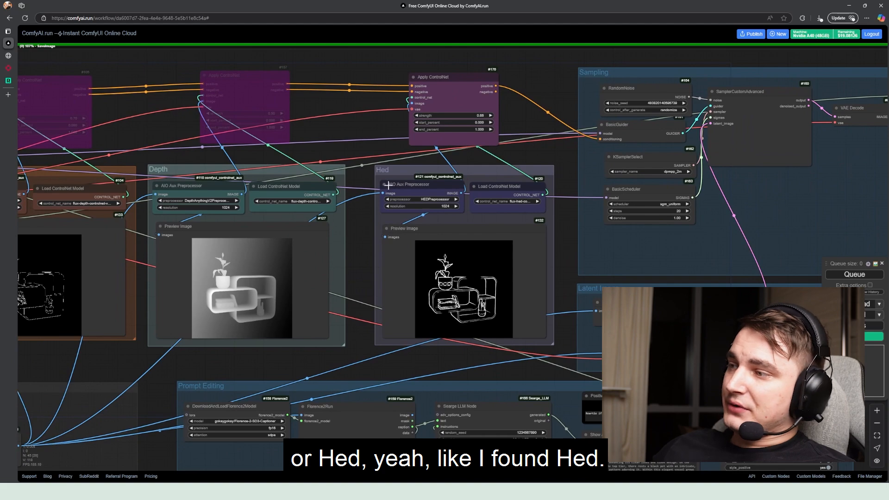
left_click_drag(443, 224, 324, 227)
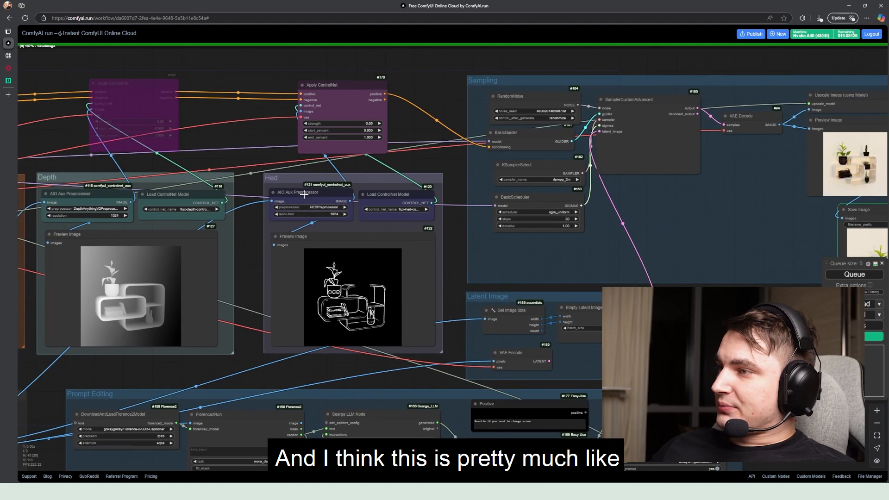
left_click_drag(288, 201, 429, 177)
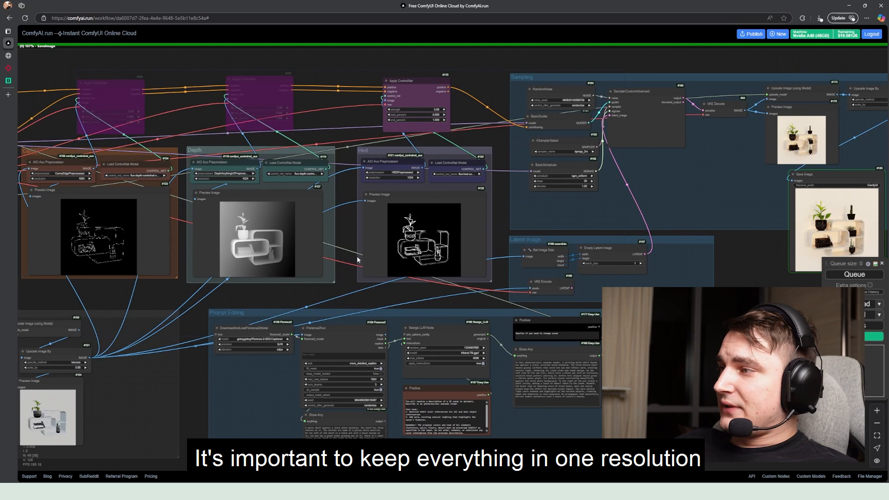
left_click_drag(512, 214, 419, 240)
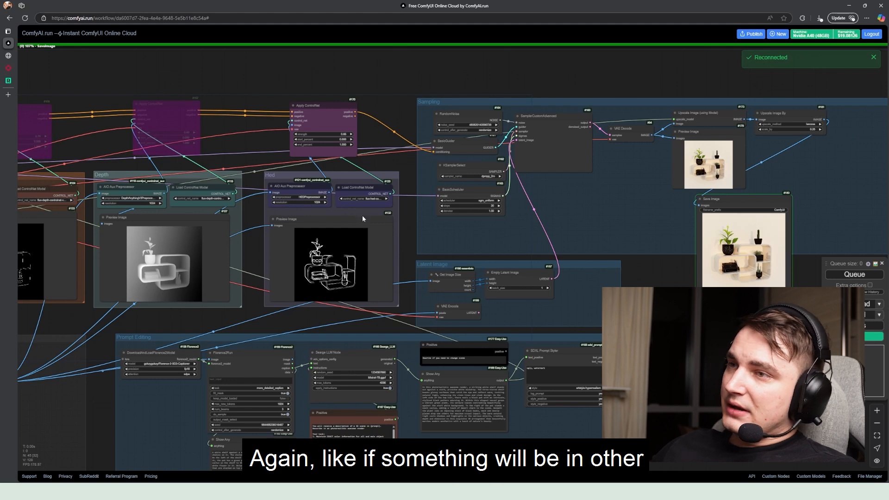
left_click_drag(362, 219, 314, 222)
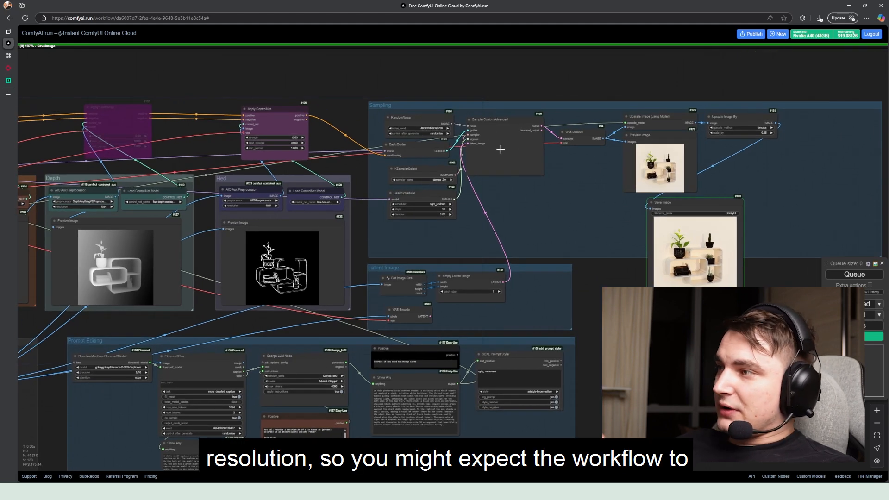
Examine how the Latent Image group's Get Image Size and Empty Latent Image nodes feed the SamplerCustomAdvanced node
left_click_drag(509, 132, 510, 128)
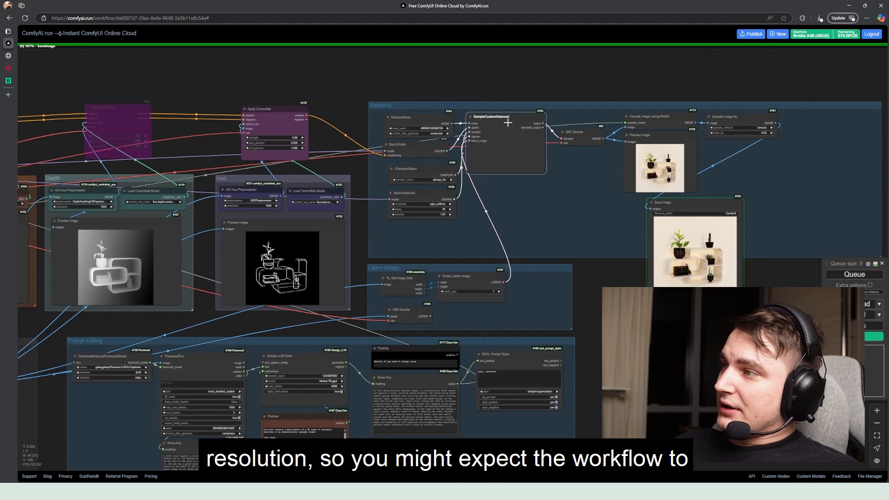
scroll(483, 203, "up", 3)
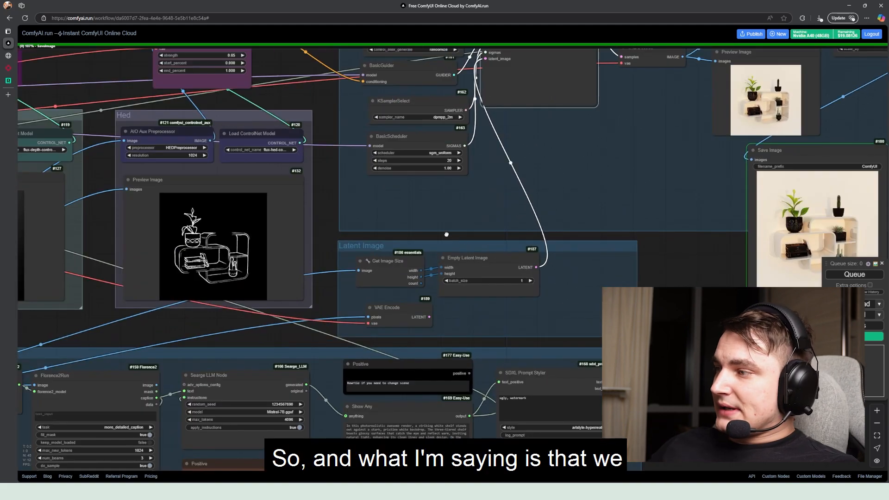
left_click_drag(447, 234, 444, 240)
left_click_drag(471, 274, 467, 274)
left_click_drag(379, 273, 372, 269)
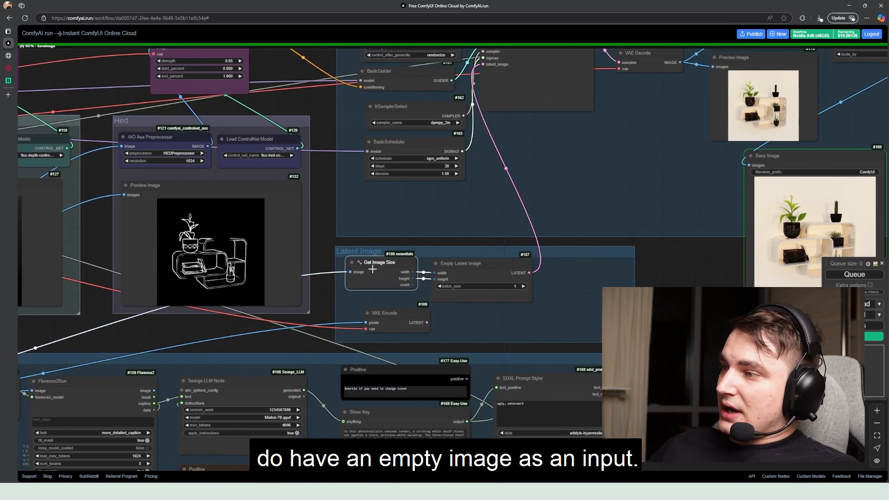
left_click_drag(454, 272, 460, 270)
left_click_drag(489, 201, 462, 266)
scroll(489, 186, "down", 3)
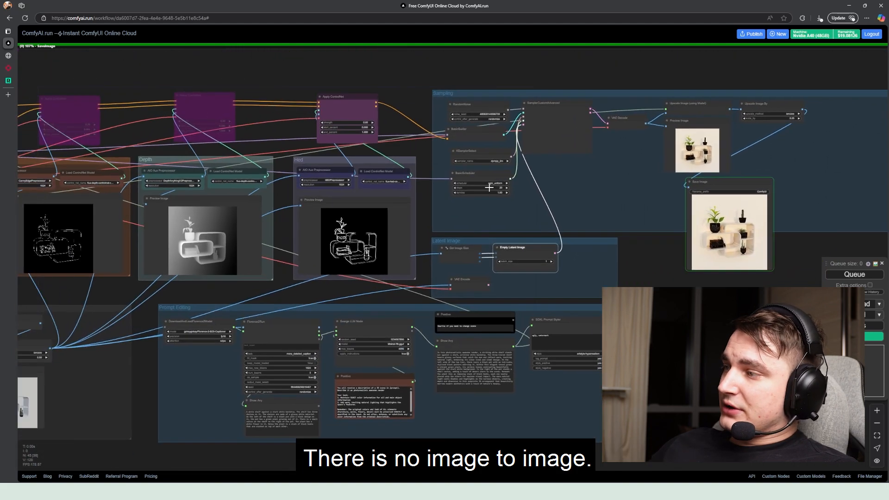
scroll(397, 249, "up", 3)
left_click_drag(424, 222, 407, 308)
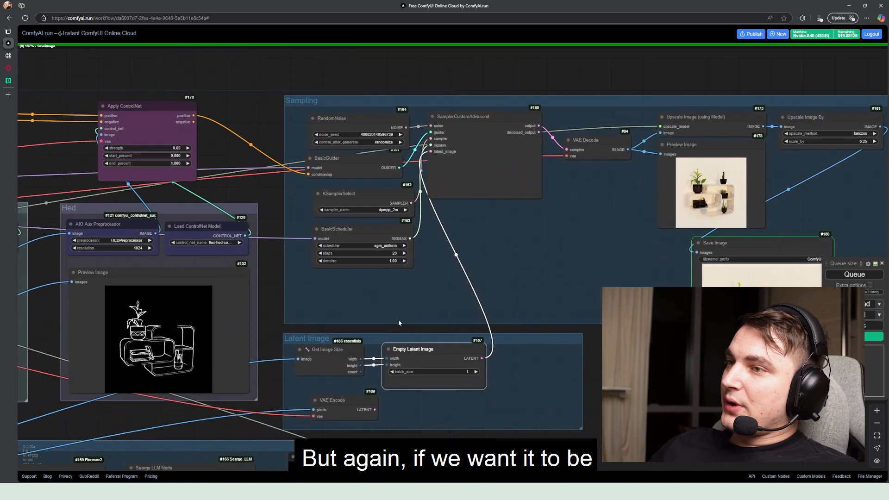
Try to connect the VAE Encode node's LATENT output to the latent_image input of SamplerCustomAdvanced
left_click_drag(364, 398, 345, 398)
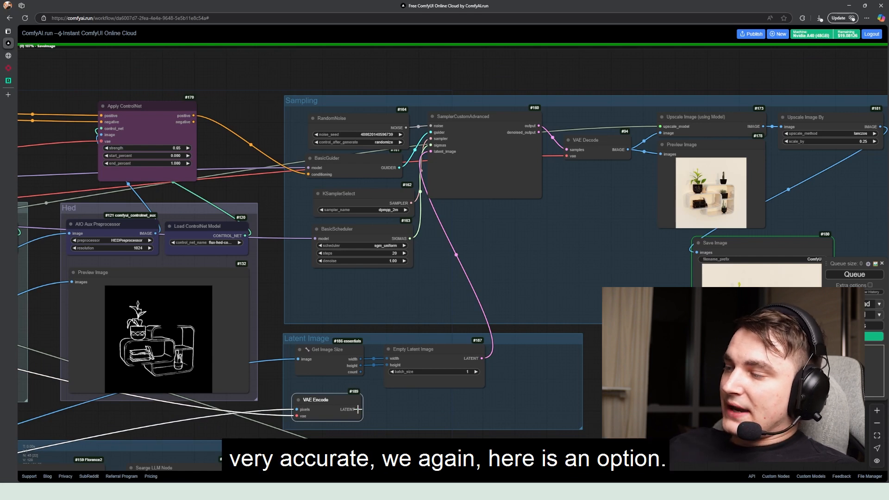
left_click_drag(359, 410, 518, 297)
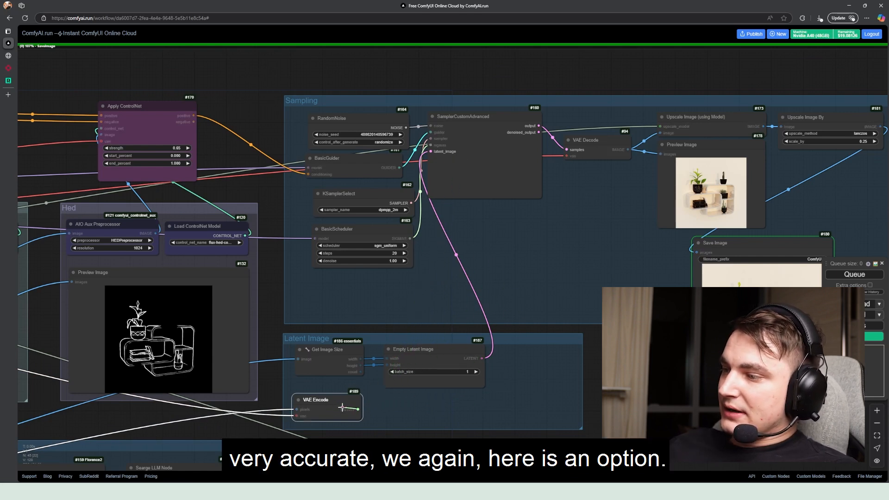
left_click_drag(347, 408, 341, 410)
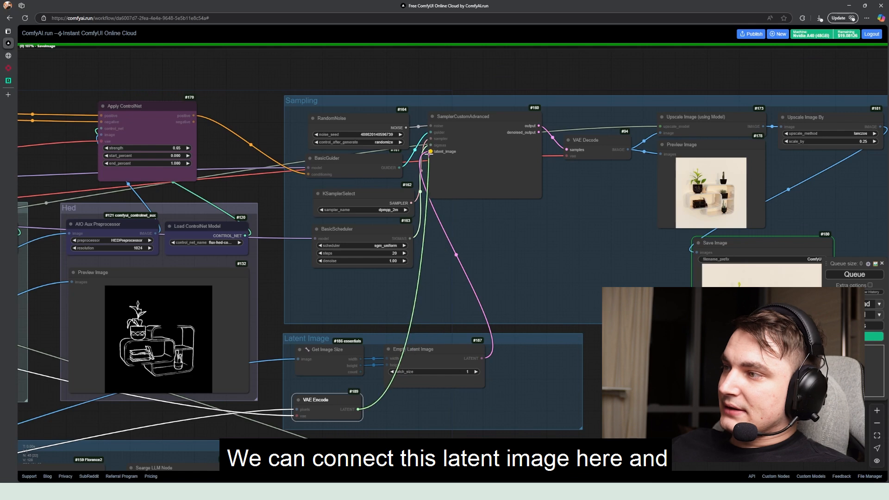
left_click_drag(434, 153, 411, 303)
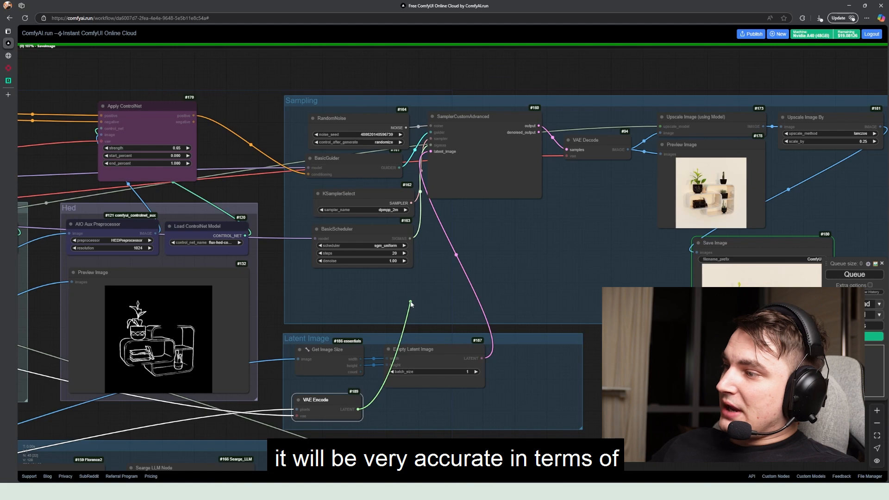
left_click_drag(410, 304, 411, 304)
left_click(526, 296)
left_click_drag(557, 307, 520, 260)
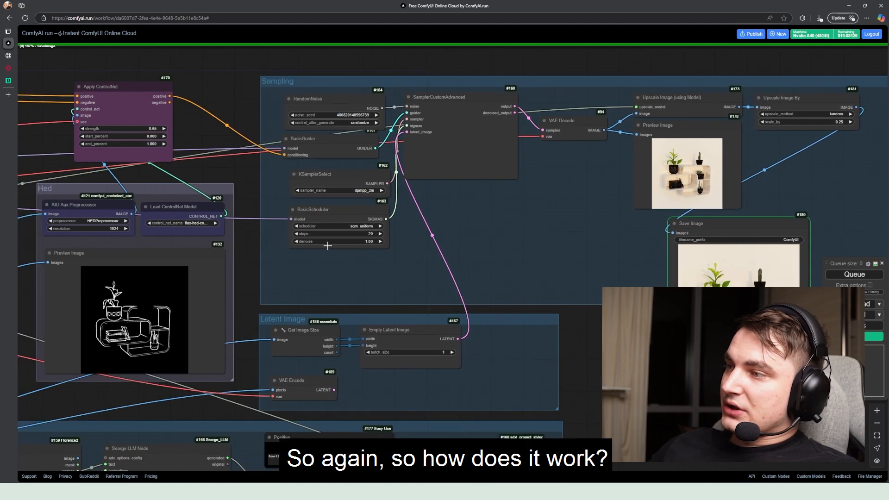
Compare the Empty Latent Image and VAE Encode options for the sampler against the BasicScheduler's denoise setting
scroll(373, 234, "up", 2)
left_click_drag(379, 250, 399, 255)
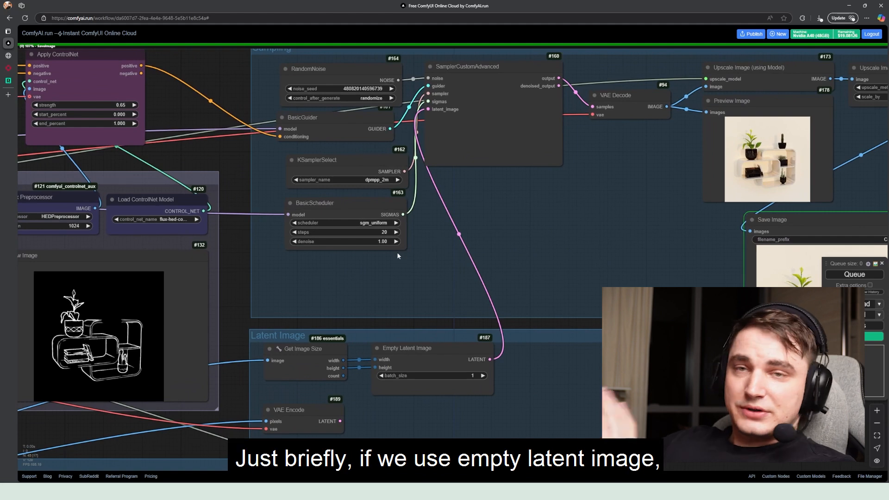
left_click_drag(417, 353, 423, 346)
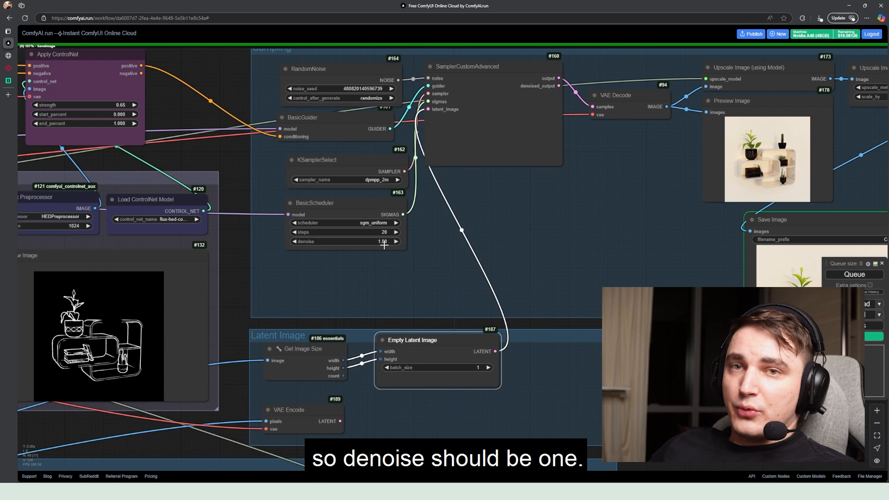
left_click_drag(305, 406, 435, 139)
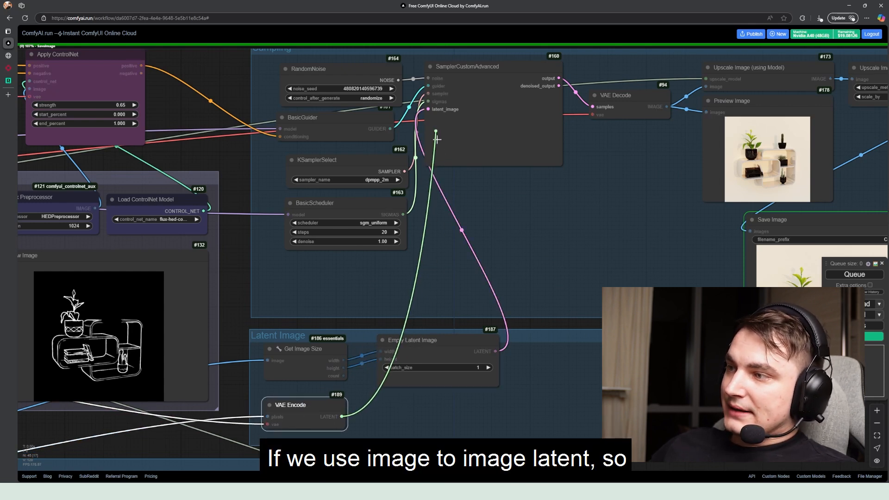
left_click_drag(358, 310, 357, 304)
left_click(353, 282)
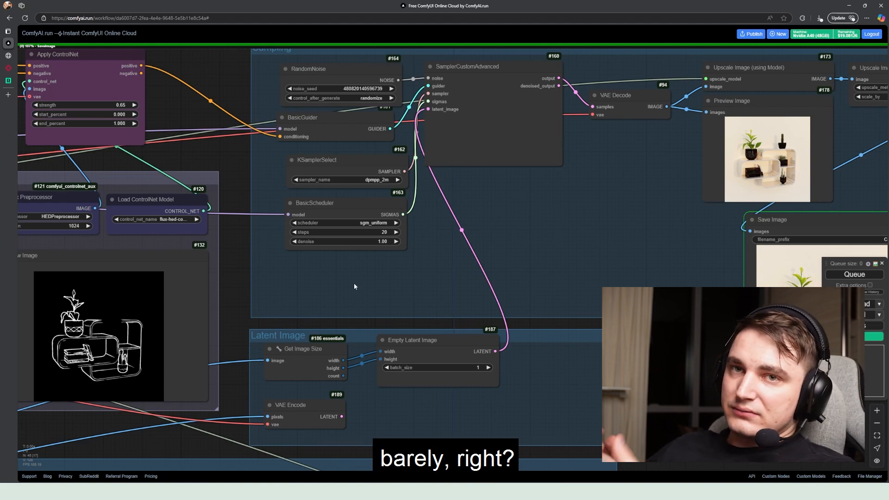
Examine the Prompt Editing group's Florence-2 model loader, the Florence2Run captioning settings and the caption in its Show Any node
scroll(352, 281, "down", 5)
left_click_drag(351, 281, 626, 187)
left_click_drag(238, 280, 96, 182)
scroll(310, 193, "up", 4)
left_click_drag(338, 196, 356, 161)
scroll(302, 181, "down", 3)
scroll(385, 163, "up", 3)
left_click_drag(433, 173, 438, 132)
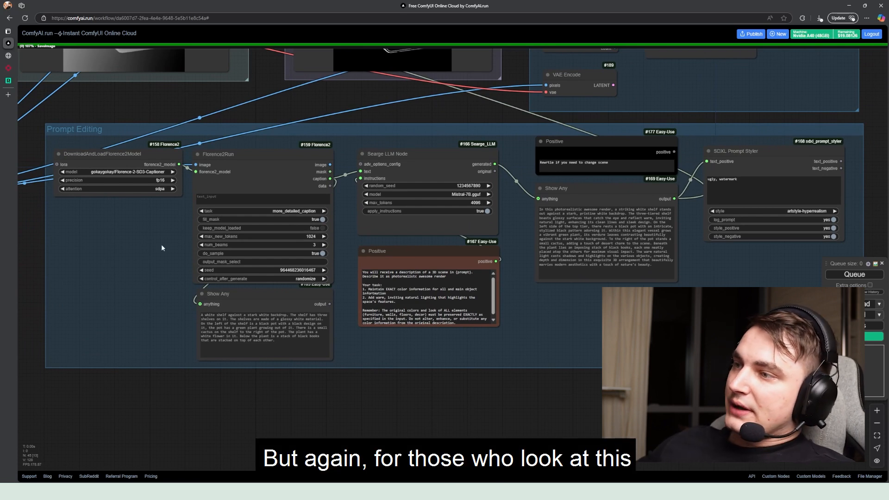
left_click(119, 160)
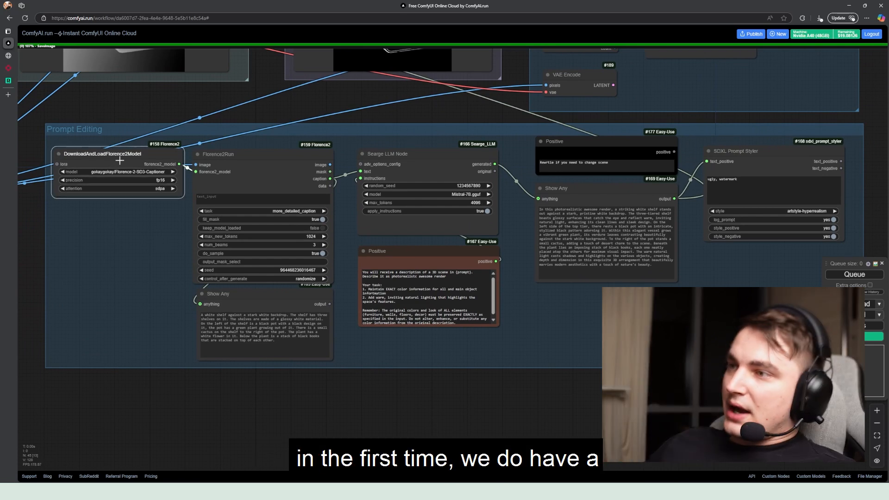
left_click(247, 165)
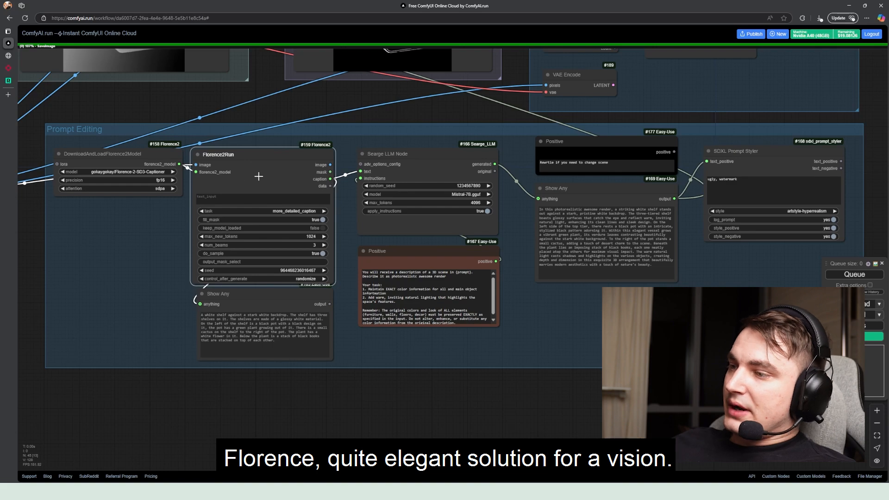
left_click_drag(232, 300, 229, 299)
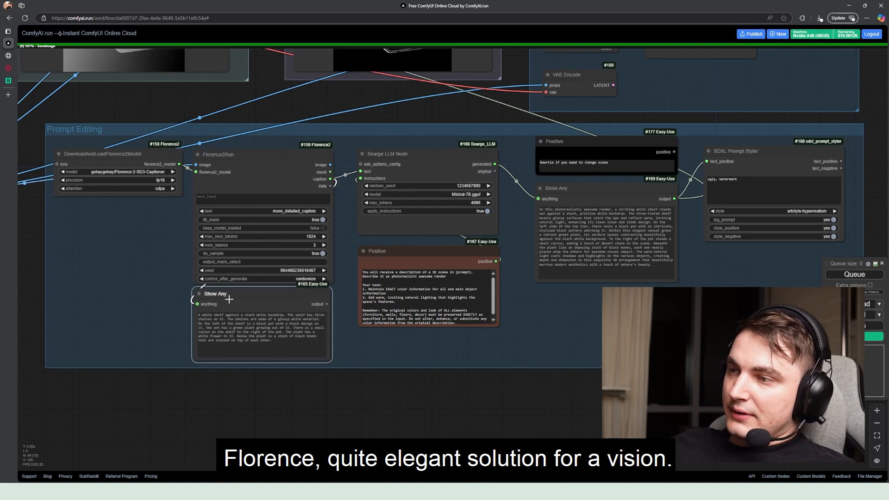
scroll(185, 224, "up", 5)
left_click_drag(186, 224, 260, 227)
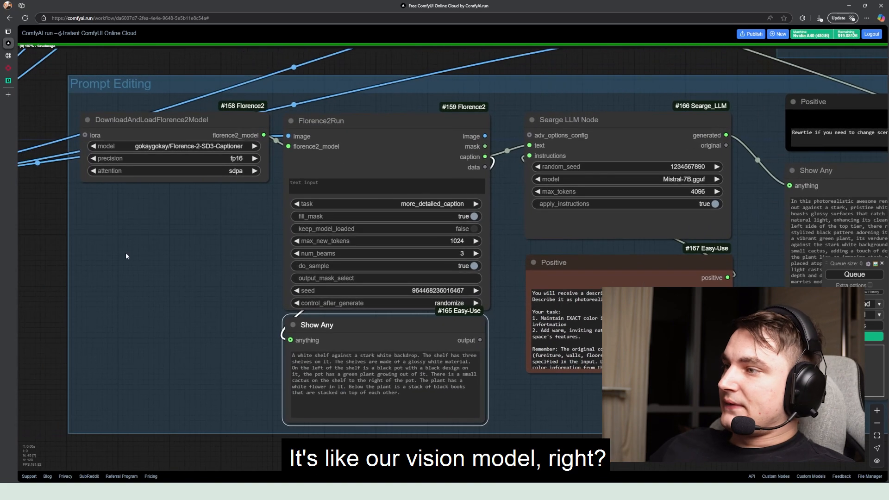
left_click_drag(132, 126, 185, 140)
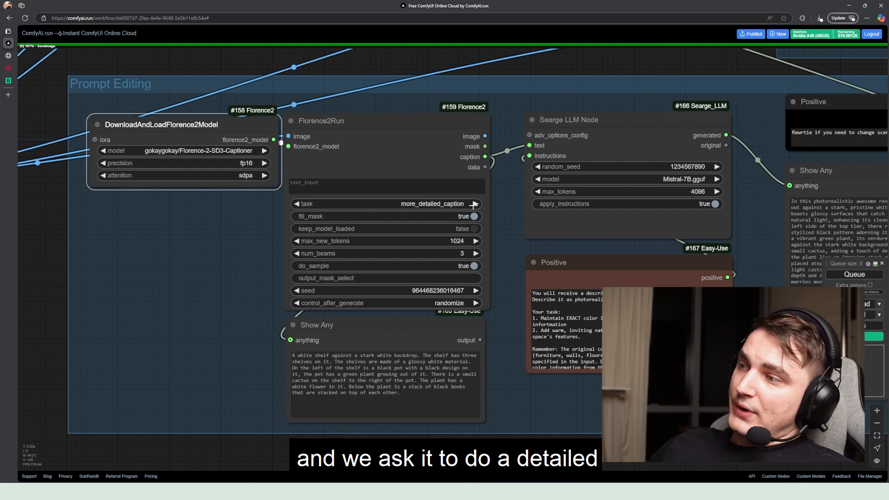
left_click_drag(368, 335, 362, 335)
Review the Searge LLM Node, its Positive instruction text and the rewritten prompt in the connected Show Any node
left_click_drag(439, 295, 319, 307)
left_click_drag(499, 158, 372, 160)
scroll(351, 188, "down", 2)
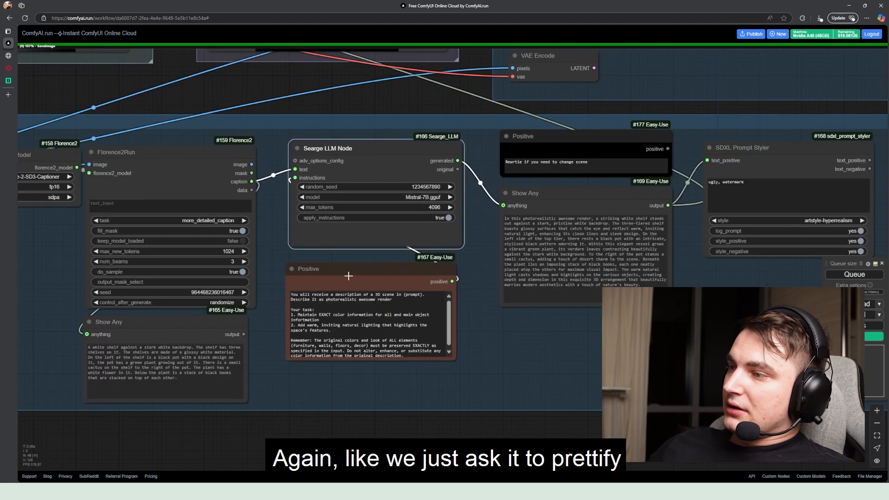
left_click_drag(348, 276, 351, 275)
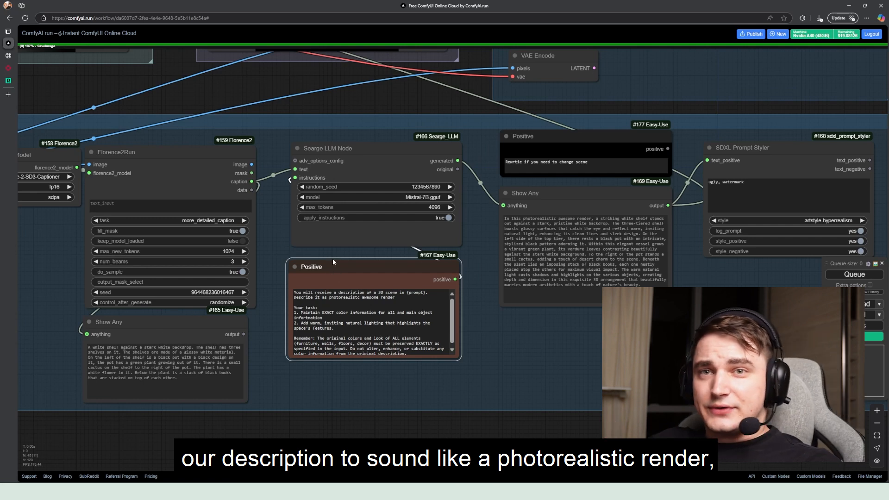
left_click_drag(494, 197, 302, 298)
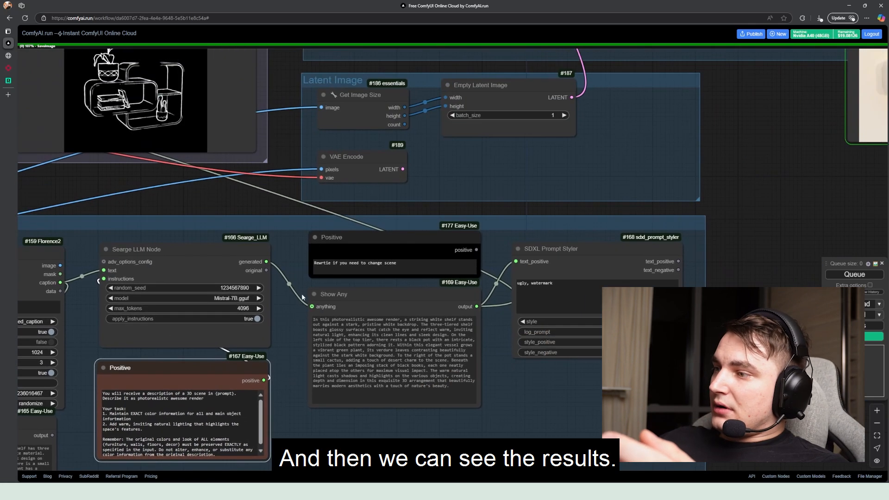
mouse_move(382, 299)
left_mouse_down()
mouse_move(373, 298)
mouse_move(388, 300)
left_mouse_up()
left_click_drag(443, 298, 437, 302)
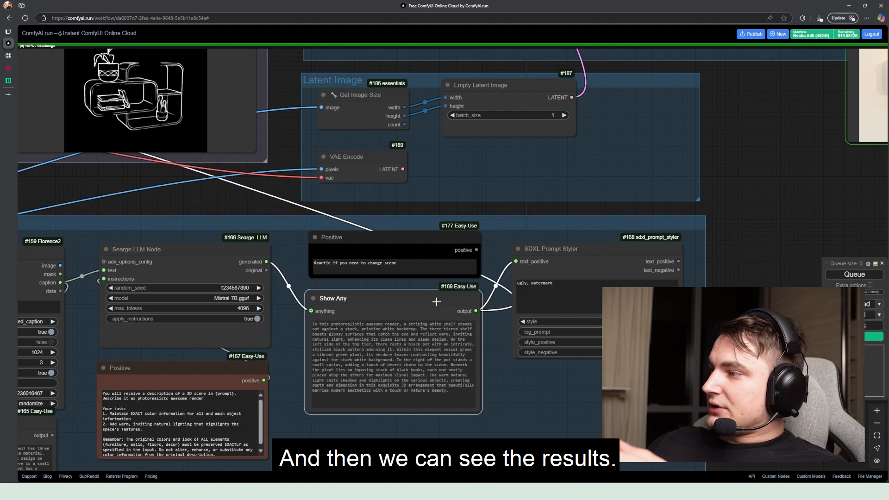
Inspect the optional SDXL Prompt Styler node and its connection to the generated prompt
mouse_move(566, 251)
left_mouse_down()
mouse_move(588, 272)
mouse_move(589, 249)
mouse_move(582, 249)
left_mouse_up()
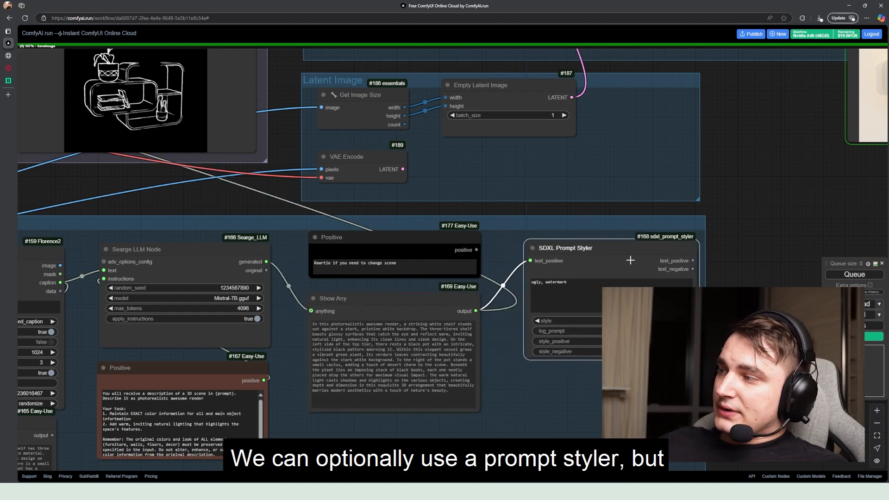
scroll(602, 262, "down", 2)
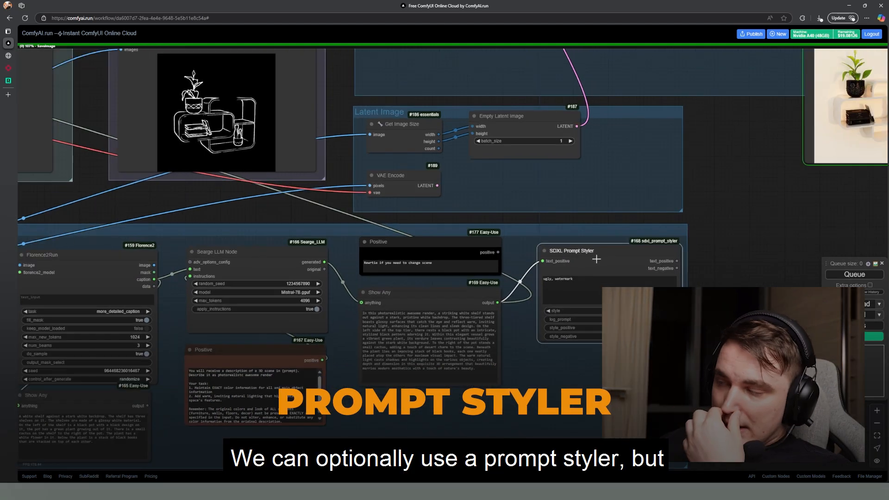
scroll(580, 263, "up", 6)
scroll(579, 264, "down", 3)
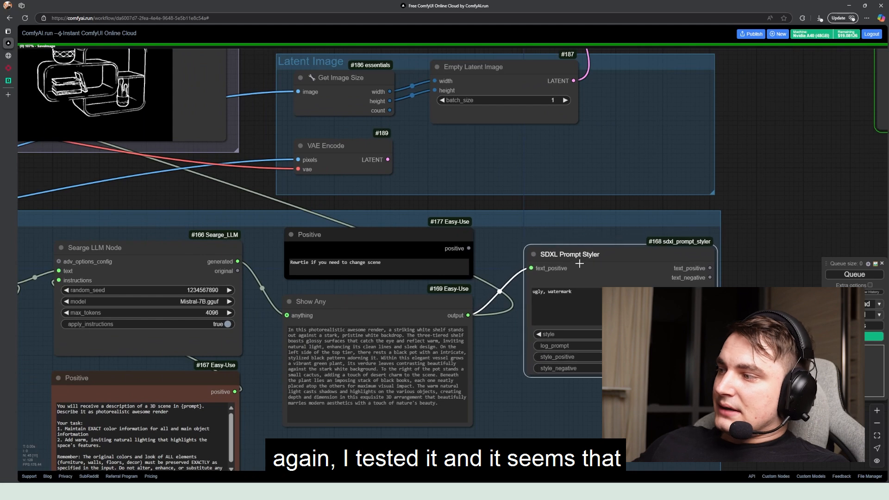
left_click_drag(579, 263, 574, 255)
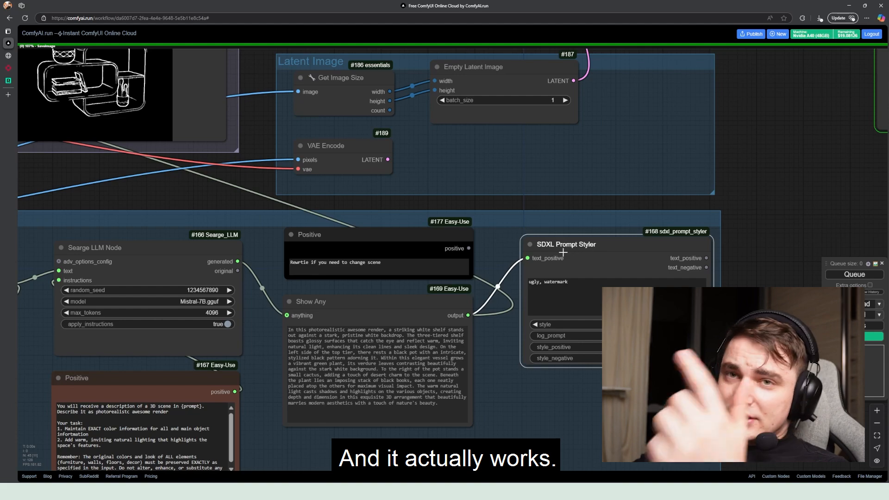
Review the three Apply ControlNet nodes above the Canny, Depth and Hed groups and which of them are bypassed
scroll(563, 252, "down", 5)
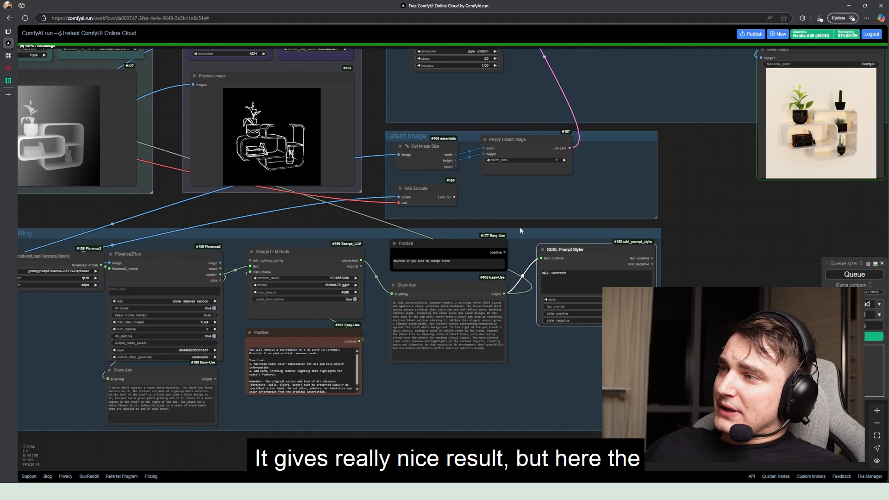
left_click_drag(497, 216, 524, 260)
scroll(524, 259, "down", 3)
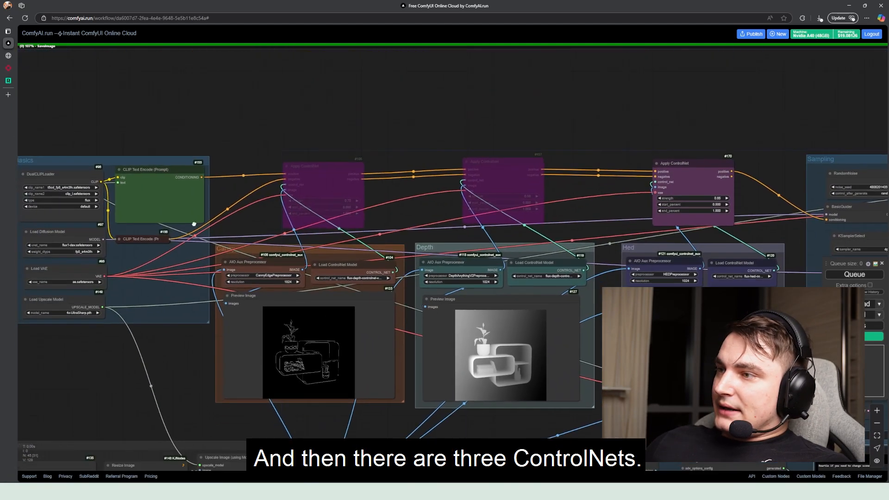
left_click_drag(194, 224, 112, 194)
scroll(166, 202, "up", 2)
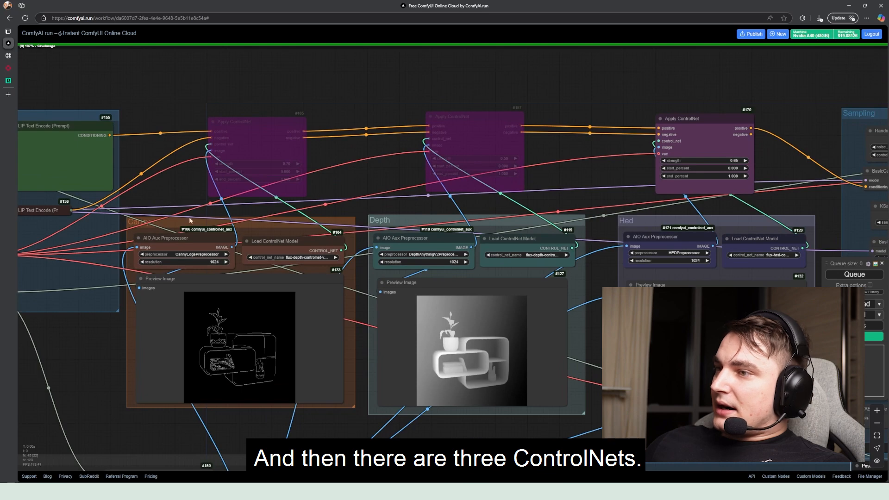
left_click_drag(191, 220, 127, 194)
left_click_drag(232, 185, 217, 171)
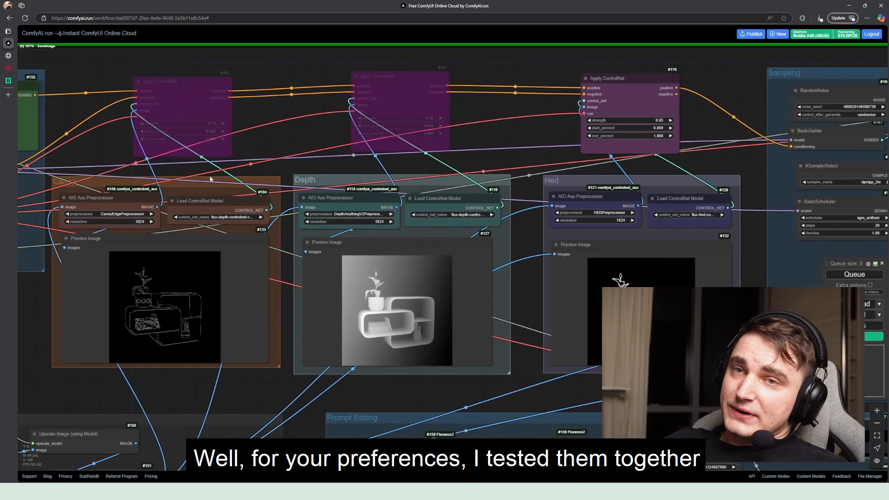
left_click_drag(279, 168, 288, 199)
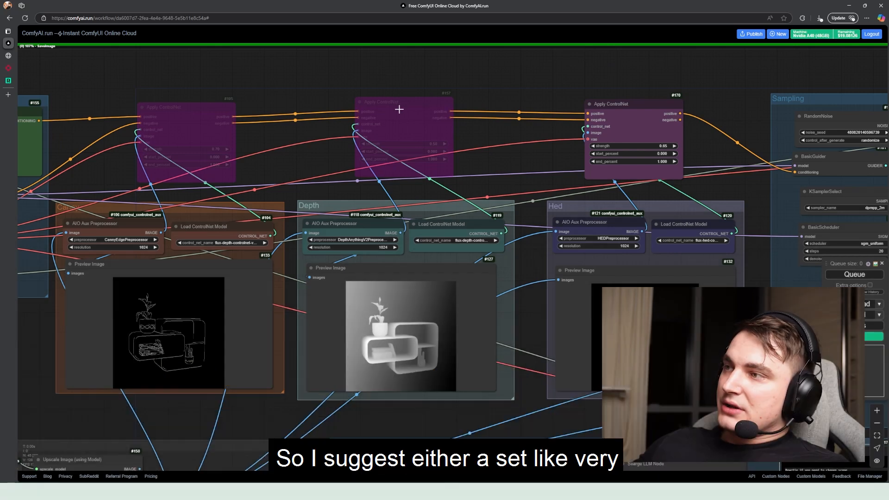
Enable the bypassed Apply ControlNet node above the Depth group, then bypass it again
left_click_drag(398, 109, 394, 114)
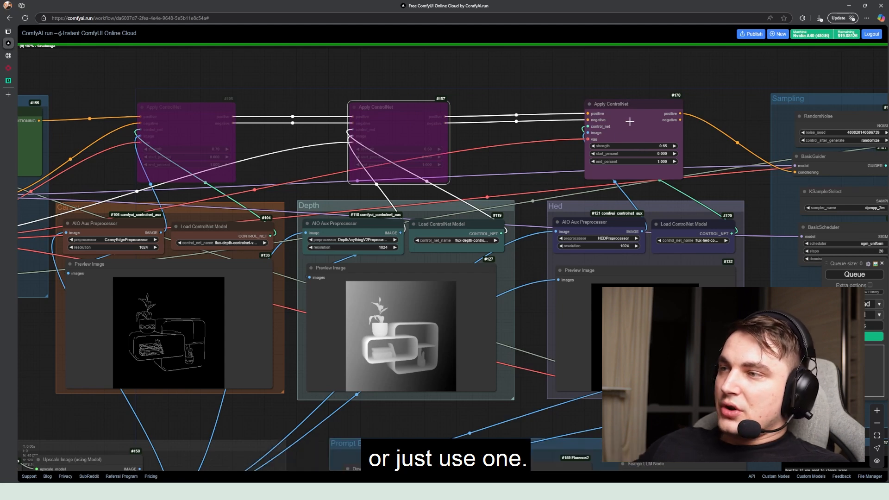
right_click(392, 117)
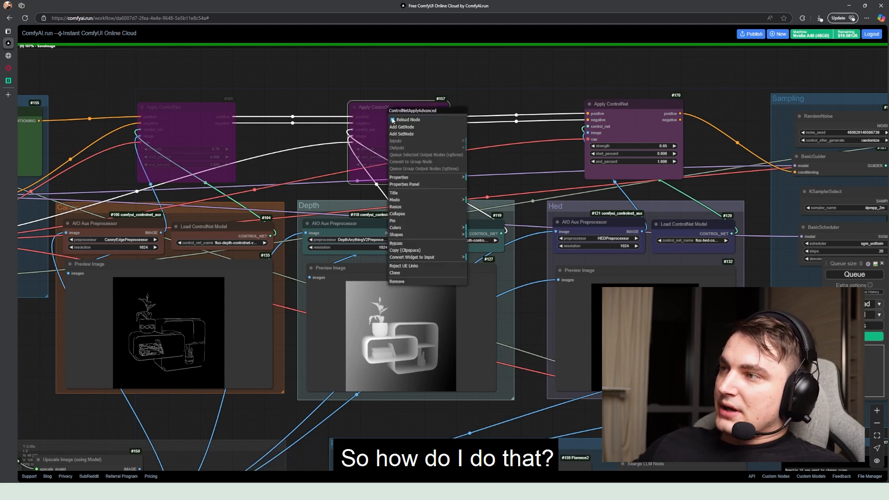
left_click(412, 246)
right_click(393, 121)
left_click(420, 245)
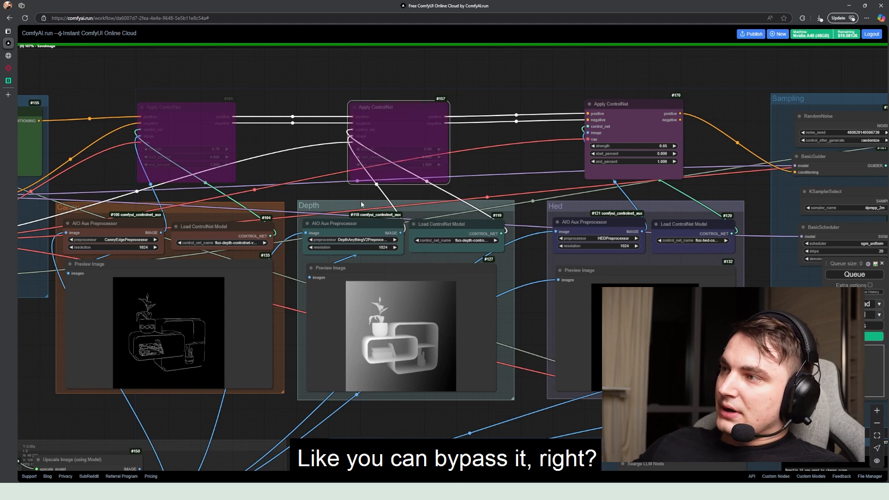
Check the Canny, Depth and Hed Apply ControlNet nodes and examine the Hed group's preview image up close
mouse_move(175, 125)
left_mouse_down()
mouse_move(185, 123)
mouse_move(165, 119)
left_mouse_up()
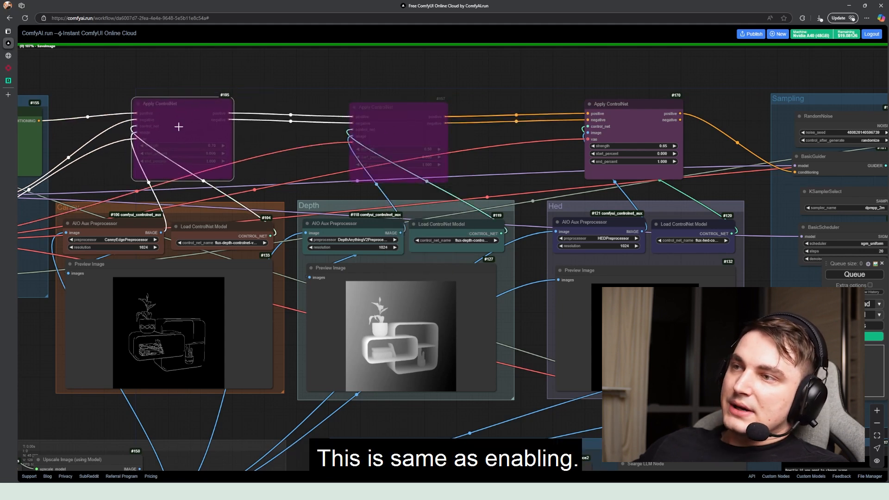
left_click(411, 115)
left_click(639, 135)
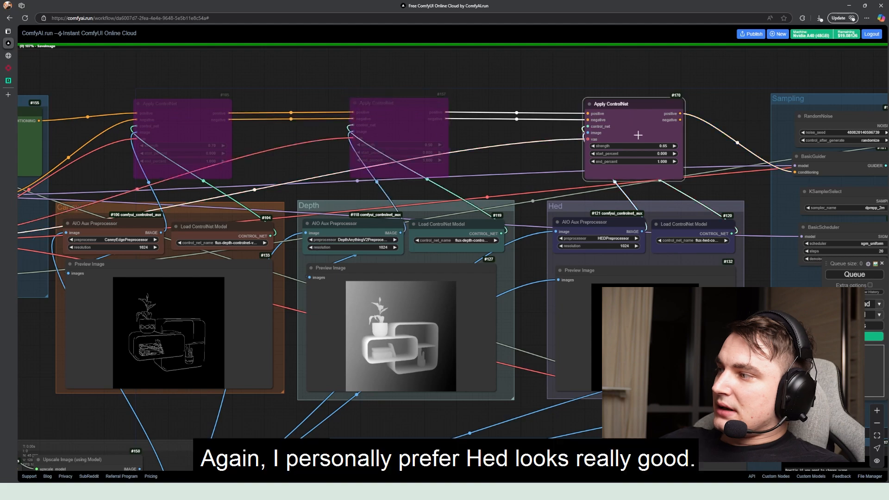
left_click_drag(579, 196, 427, 207)
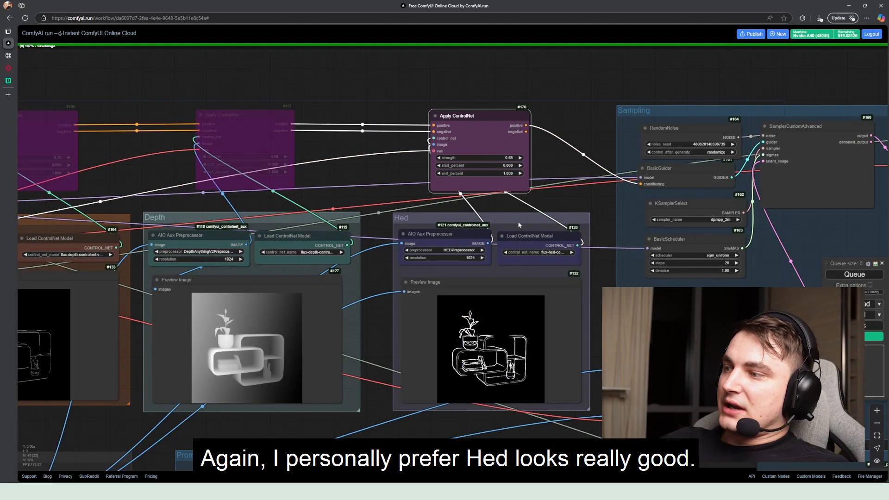
left_click_drag(520, 194, 515, 120)
scroll(504, 248, "up", 7)
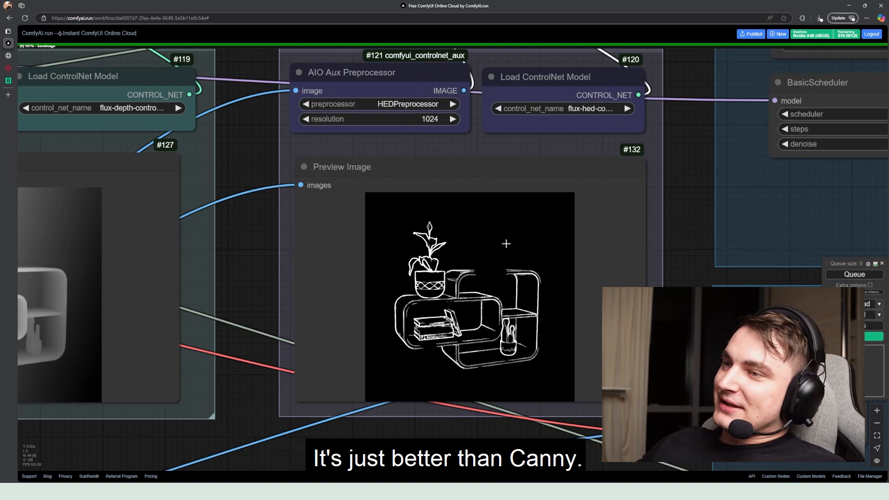
scroll(504, 246, "down", 2)
Compare the Depth group's preview image with the neighbouring Canny and Hed previews
left_click_drag(348, 230, 615, 206)
scroll(575, 229, "down", 2)
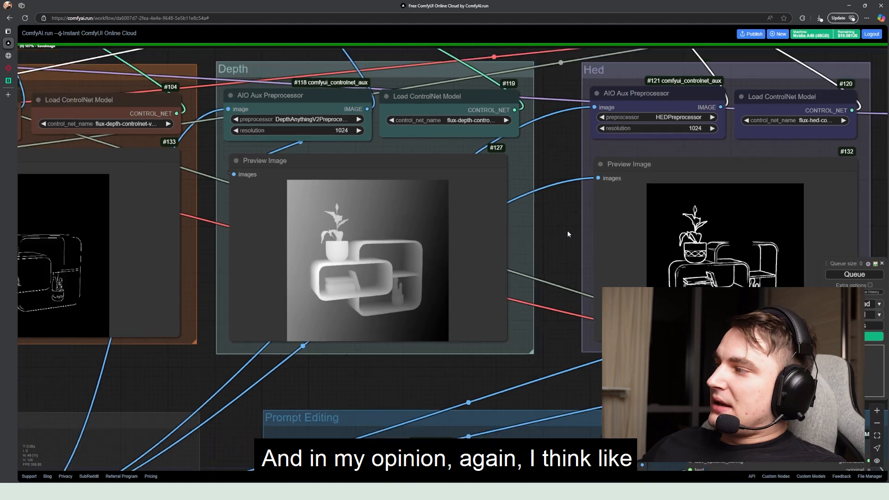
left_click_drag(400, 248, 583, 240)
scroll(308, 224, "up", 6)
left_click_drag(391, 228, 187, 253)
scroll(181, 230, "down", 1)
scroll(181, 231, "down", 5)
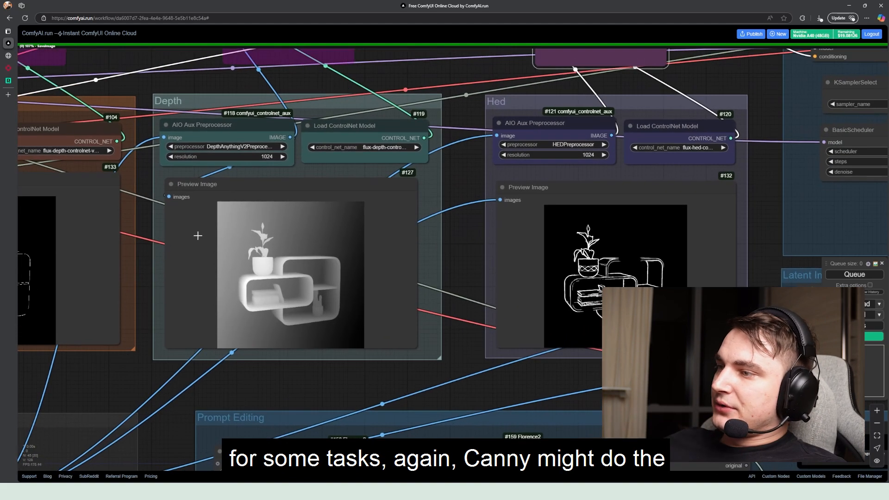
scroll(205, 241, "up", 3)
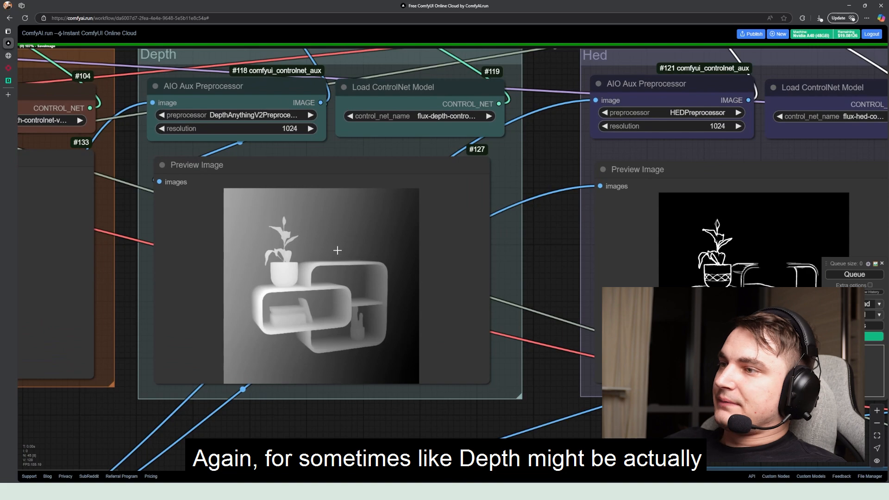
scroll(317, 255, "down", 3)
left_click_drag(306, 273, 258, 278)
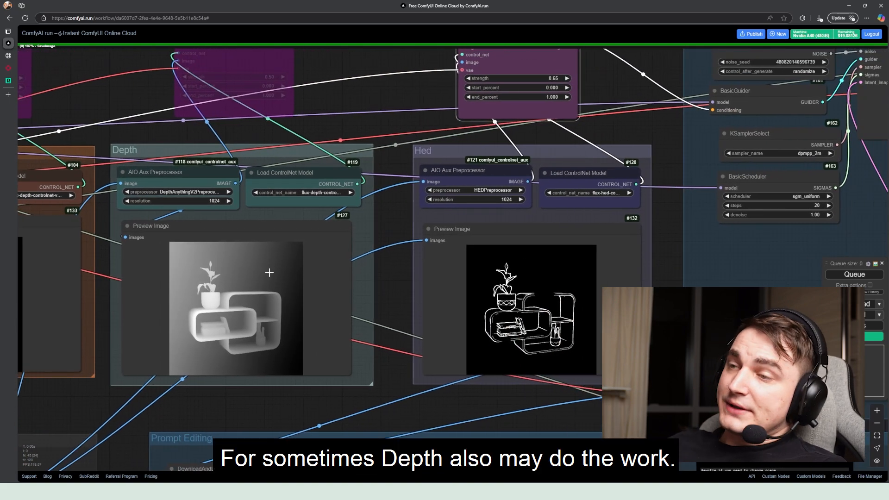
scroll(224, 284, "down", 3)
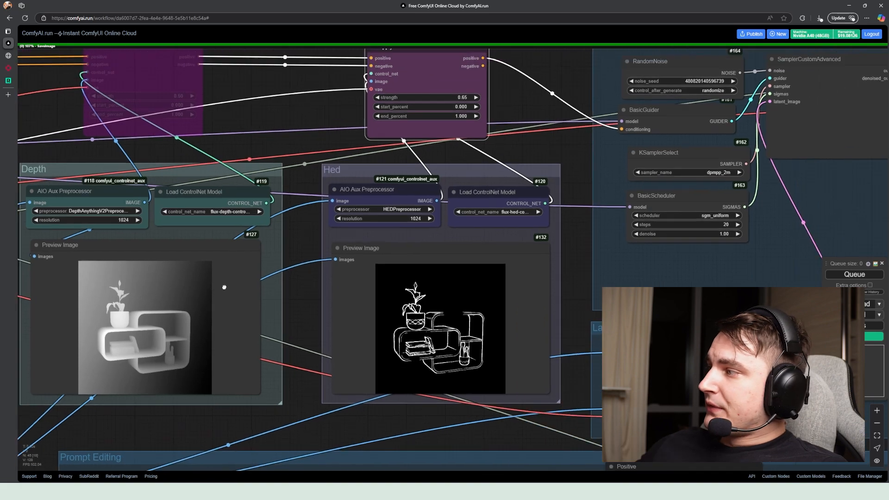
Inspect the strength, start_percent and end_percent values of the Apply ControlNet node above the Hed group
left_click_drag(208, 288, 485, 245)
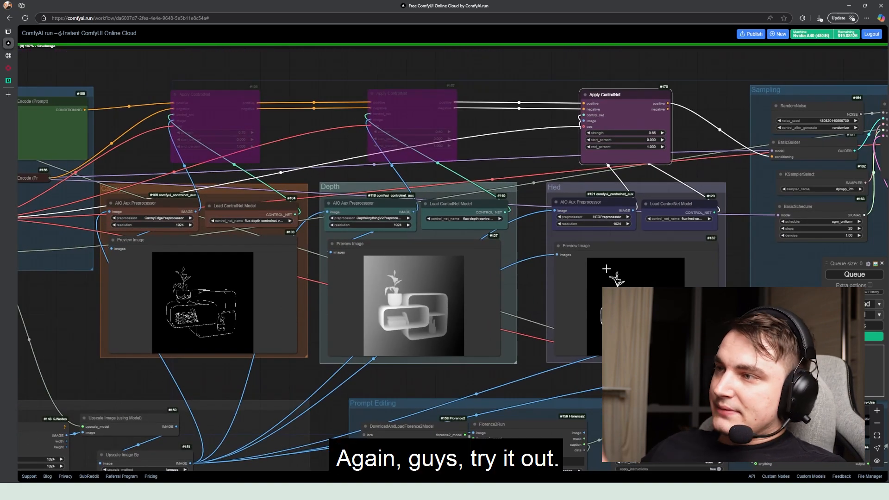
left_click_drag(658, 150, 425, 193)
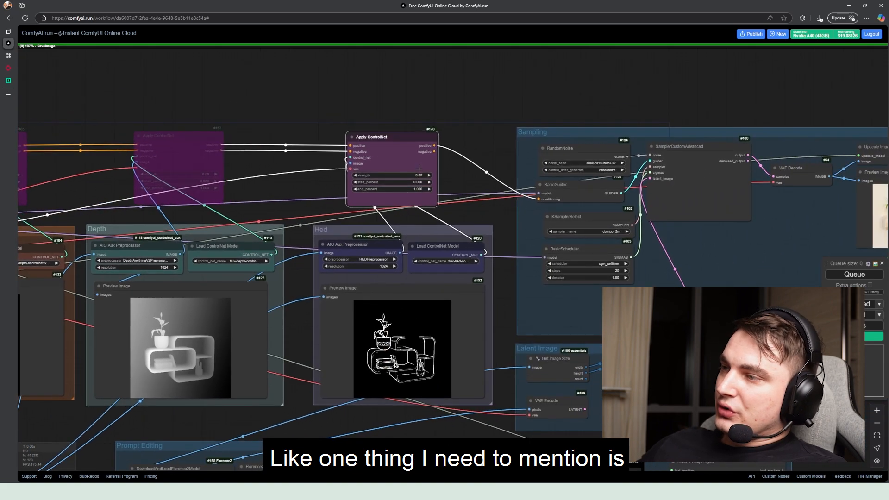
scroll(419, 170, "up", 10)
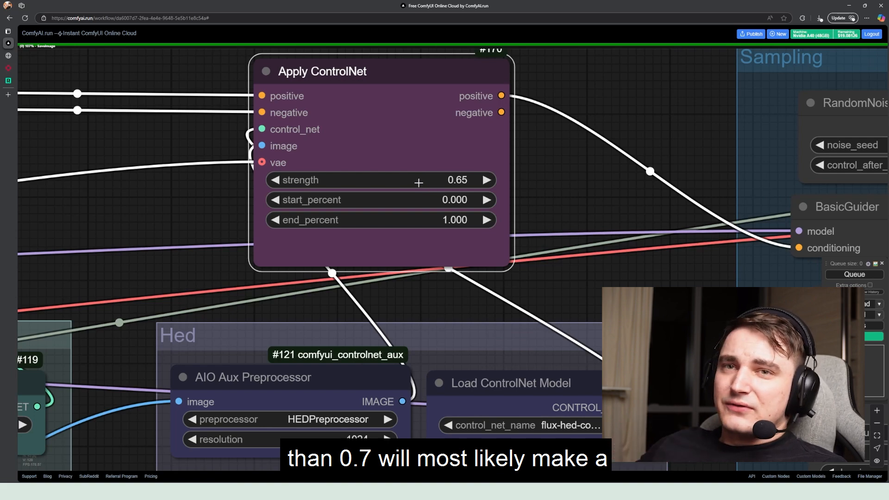
scroll(419, 183, "down", 4)
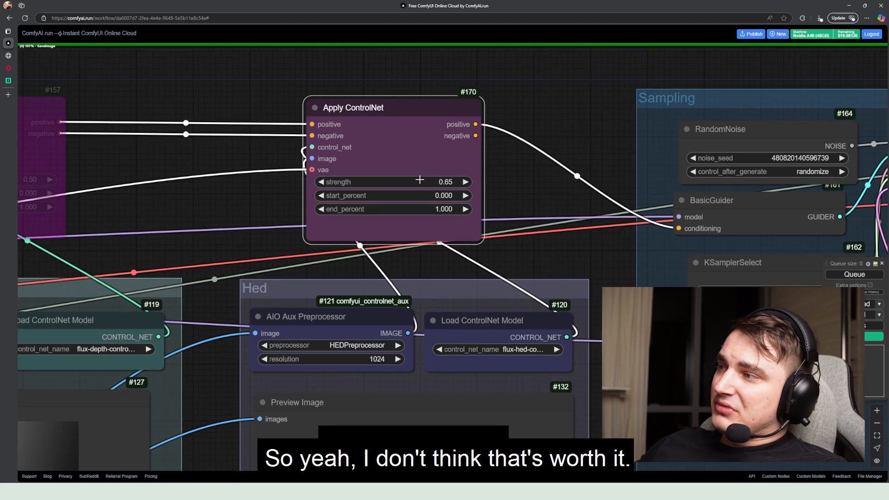
mouse_move(395, 114)
left_mouse_down()
mouse_move(399, 108)
mouse_move(397, 123)
left_mouse_up()
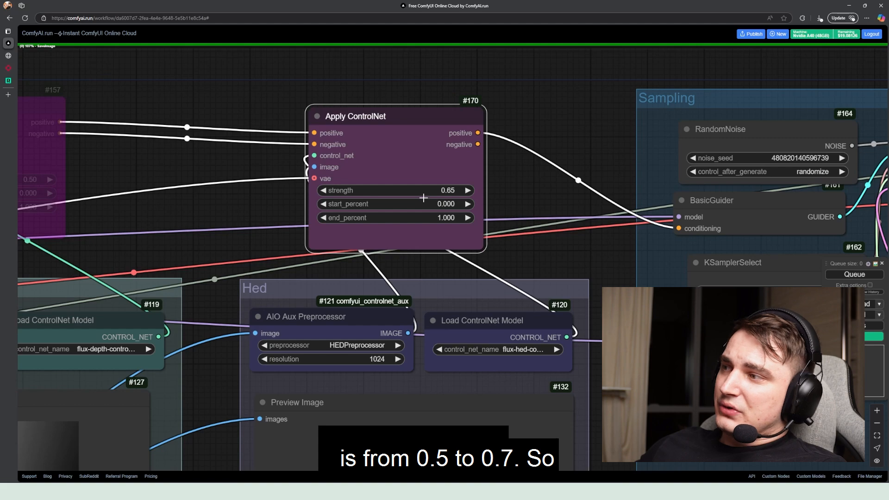
Review the Sampling group's RandomNoise seed settings, KSamplerSelect sampler and BasicScheduler options
left_click_drag(480, 191, 272, 166)
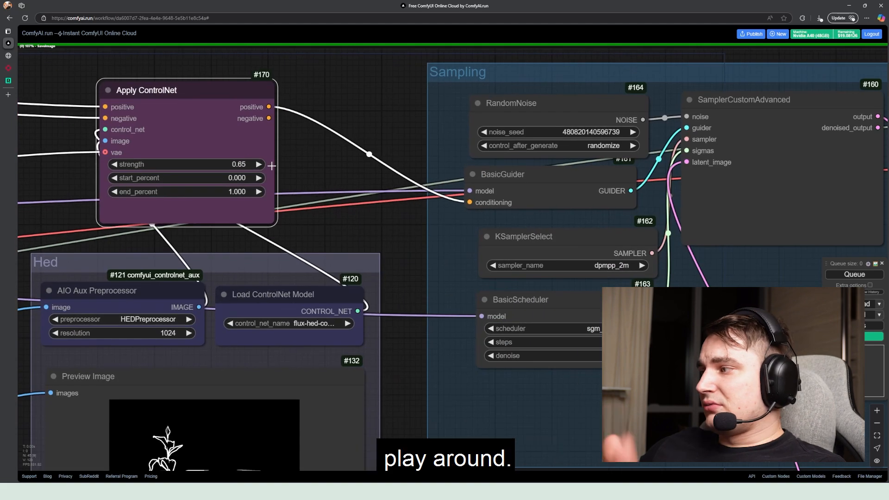
left_click_drag(501, 169, 300, 172)
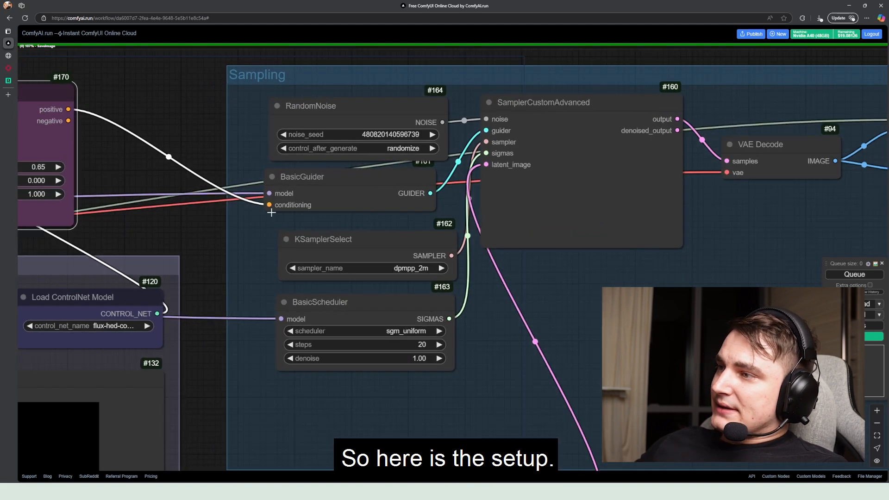
mouse_move(361, 117)
left_mouse_down()
mouse_move(331, 114)
mouse_move(366, 117)
left_mouse_up()
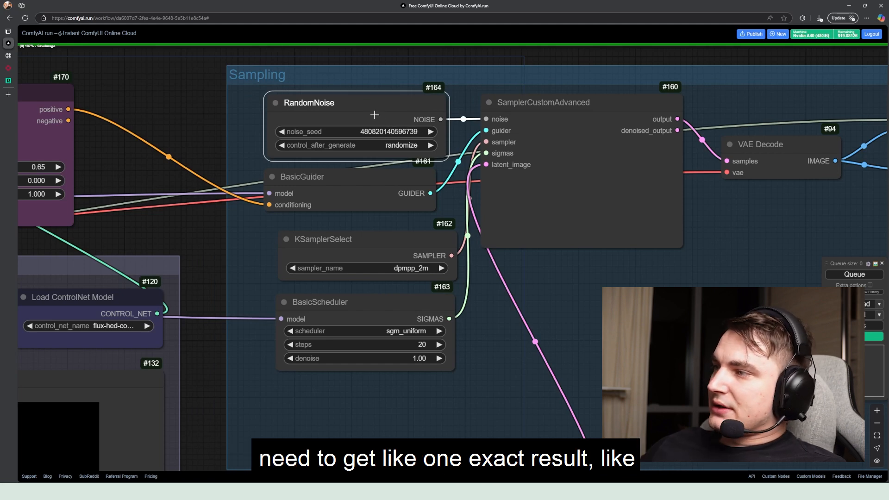
left_click(391, 132)
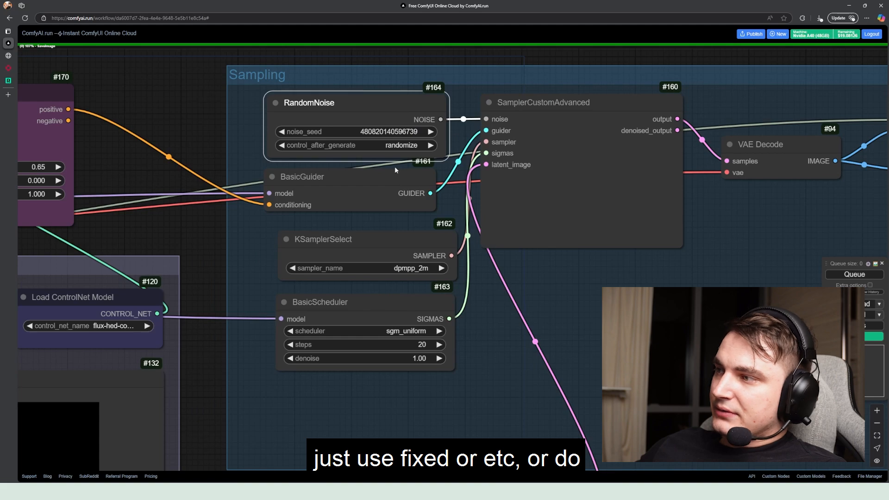
scroll(386, 166, "down", 2)
left_click_drag(398, 199, 287, 177)
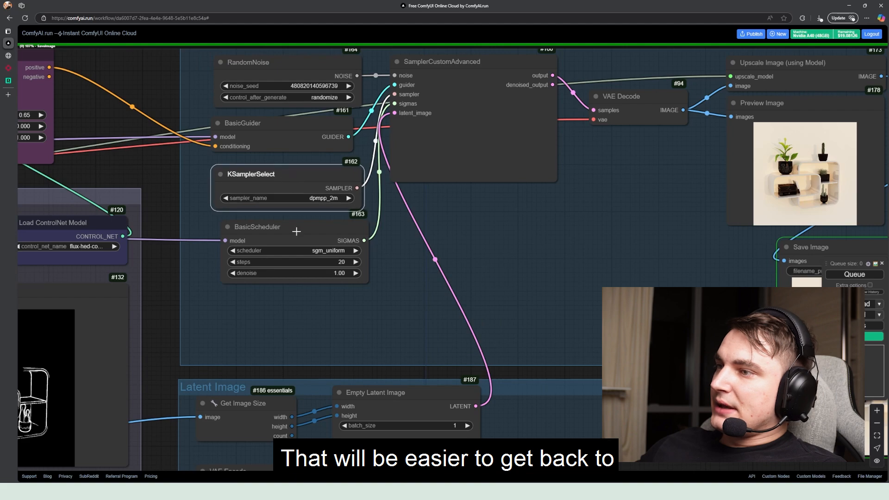
left_click_drag(294, 230, 285, 229)
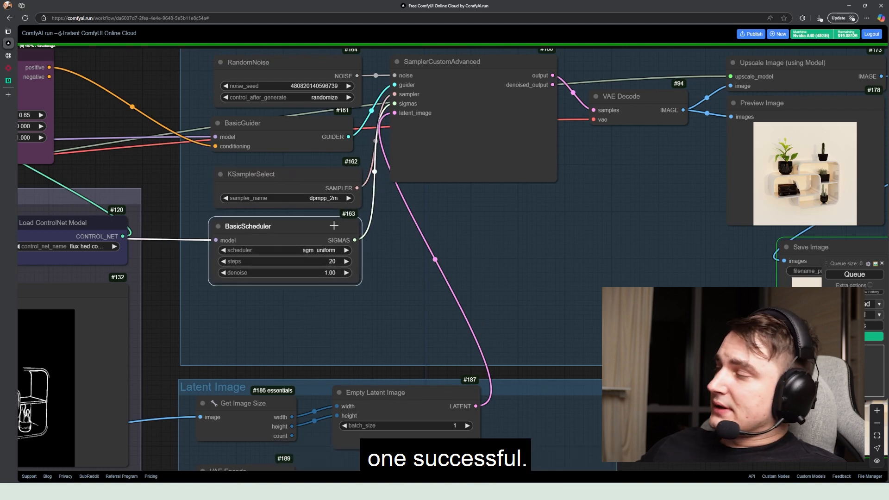
Browse the saved results of workflow folder fcf4b237 in the File Manager as a gallery, then close it
left_click(874, 477)
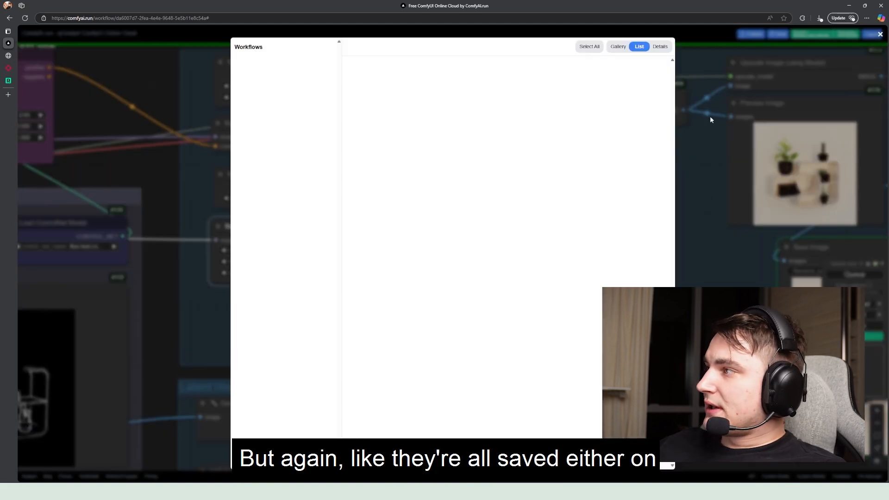
left_click(695, 168)
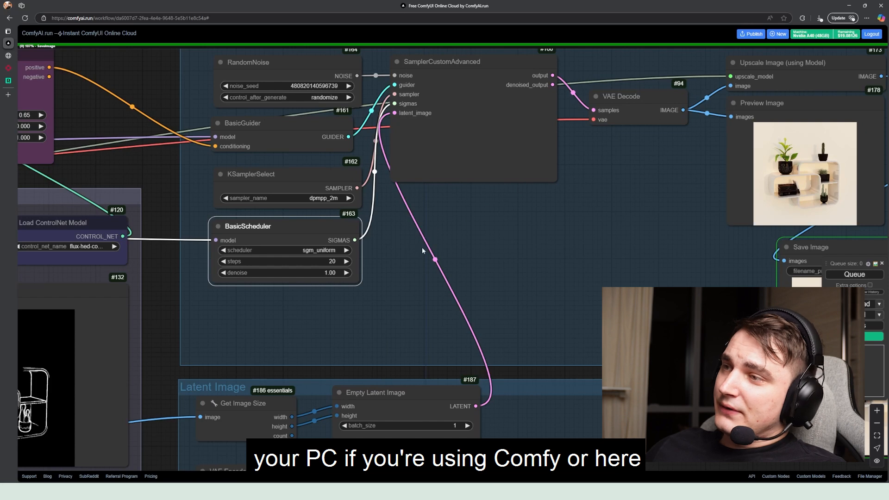
left_click(865, 478)
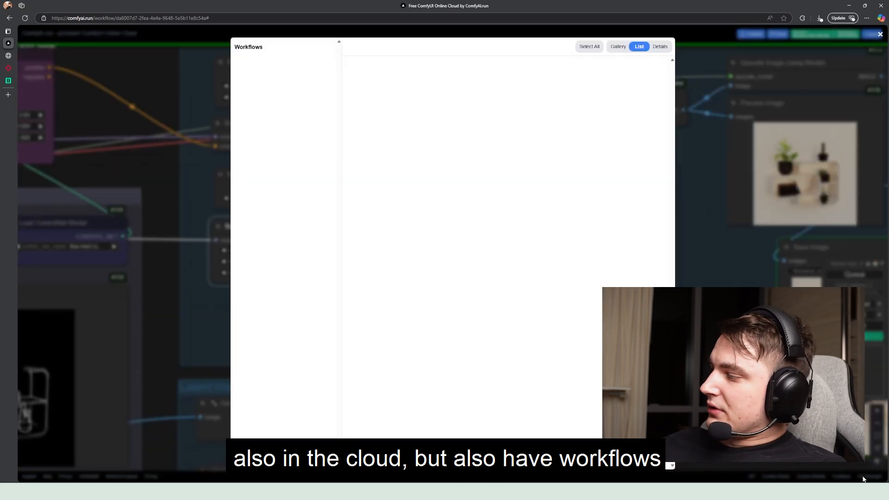
left_click(272, 139)
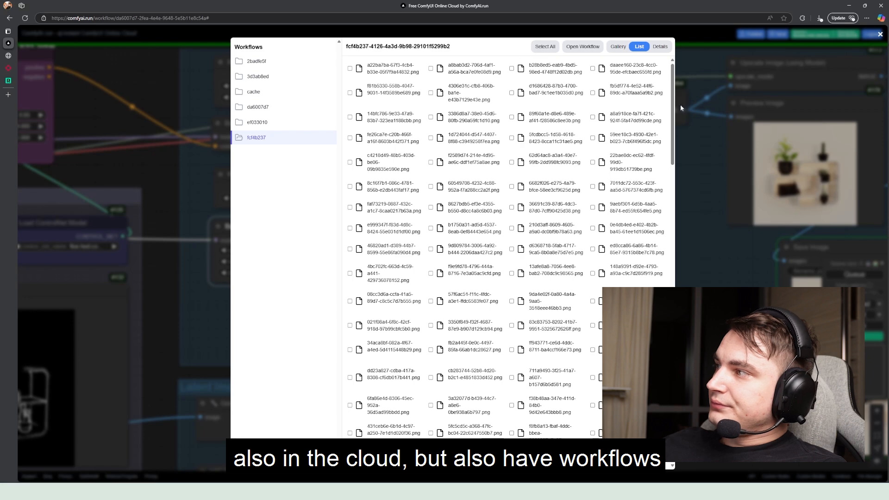
left_click(616, 48)
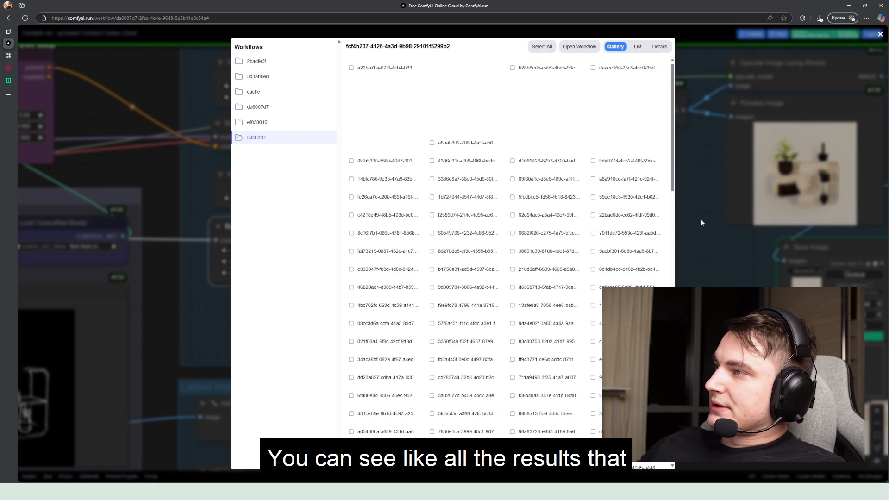
left_click(701, 218)
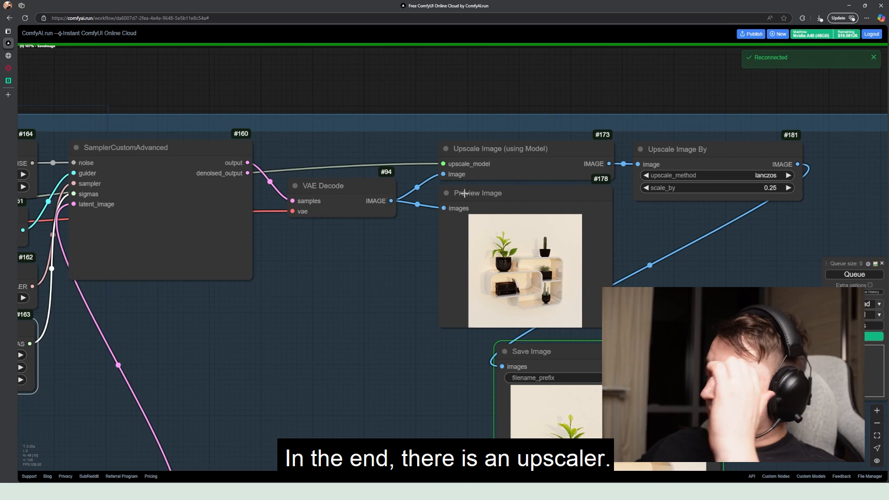
Inspect the Upscale Image By node's settings and the final shelf image in the Save Image node
left_click_drag(674, 163, 688, 163)
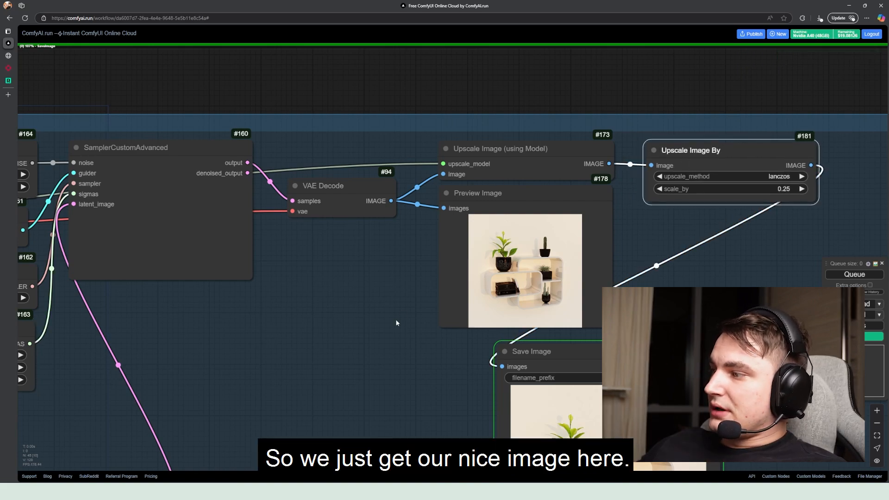
scroll(396, 324, "down", 3)
left_click_drag(396, 323, 324, 254)
left_click_drag(511, 279, 606, 184)
scroll(606, 227, "up", 7)
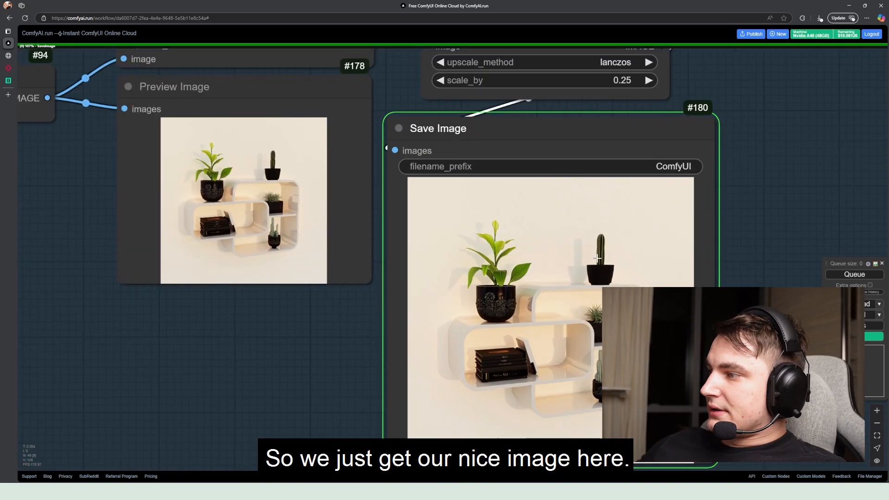
left_click_drag(580, 276, 557, 203)
scroll(557, 202, "up", 5)
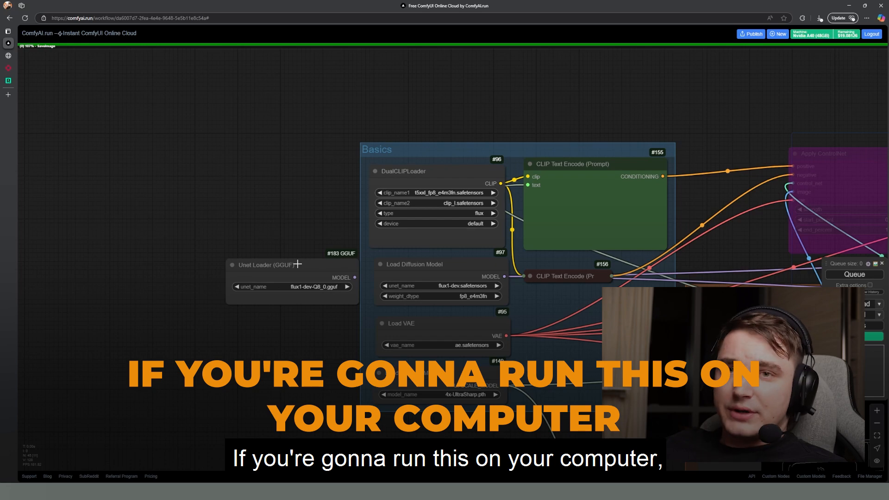
Examine the Unet Loader (GGUF) node beside the Basics group and shift it slightly away from the group
scroll(310, 242, "down", 1)
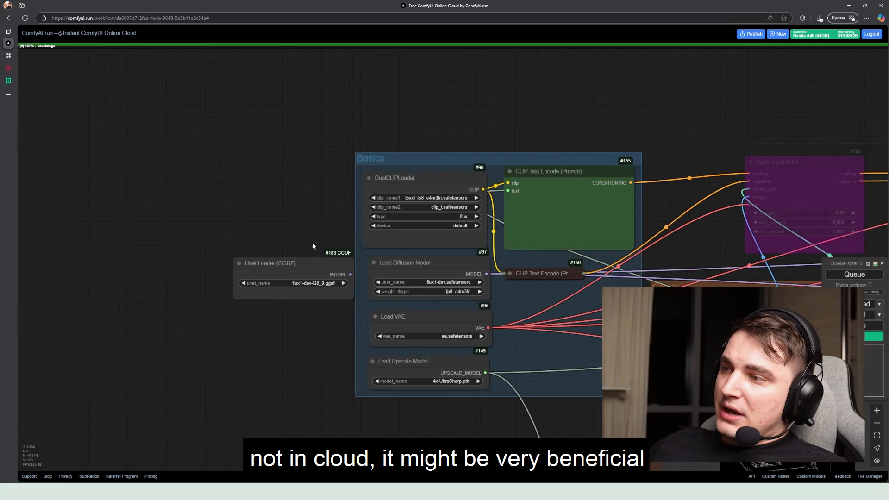
left_click_drag(312, 243, 274, 238)
scroll(275, 238, "up", 4)
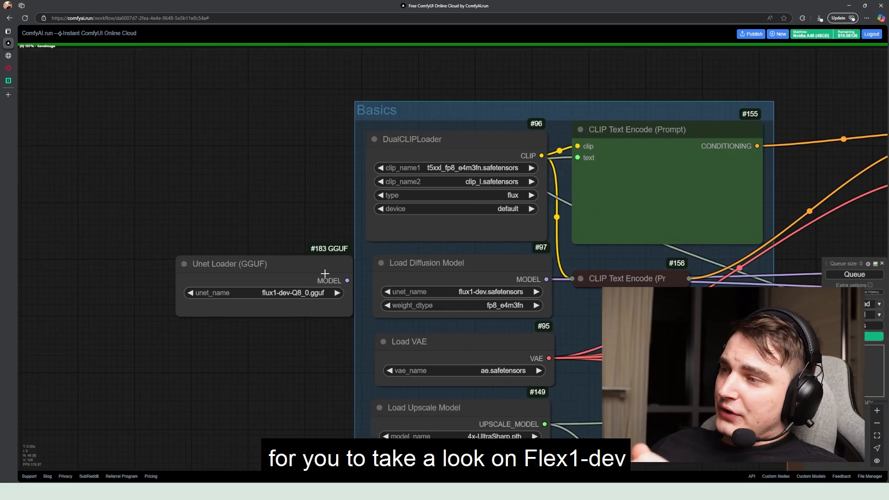
mouse_move(325, 274)
left_mouse_down()
mouse_move(259, 250)
mouse_move(311, 277)
left_mouse_up()
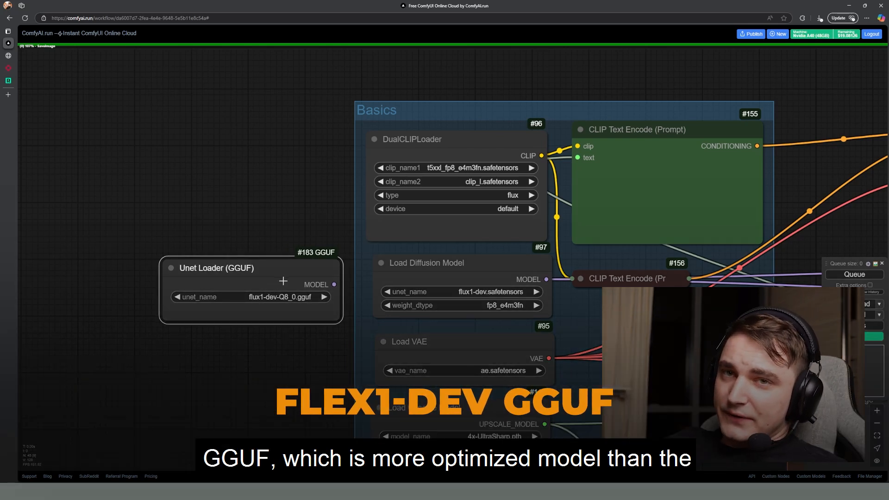
Reposition the Unet Loader (GGUF) and Load Diffusion Model nodes slightly so they sit side by side for comparison
mouse_move(261, 277)
left_mouse_down()
mouse_move(275, 256)
mouse_move(259, 275)
left_mouse_up()
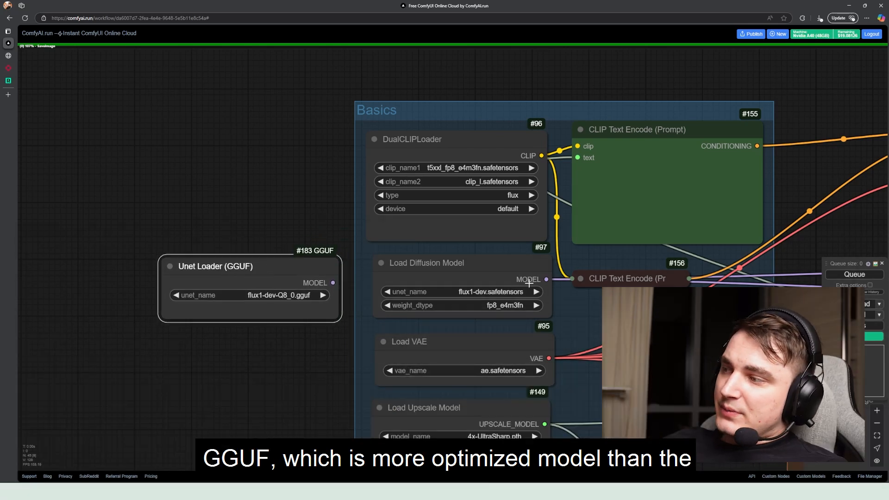
left_click_drag(460, 278, 438, 265)
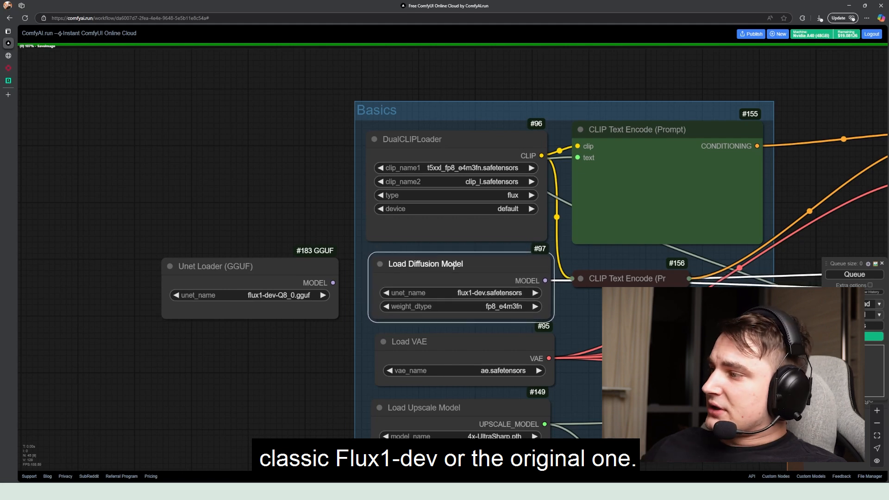
left_click_drag(260, 273, 272, 271)
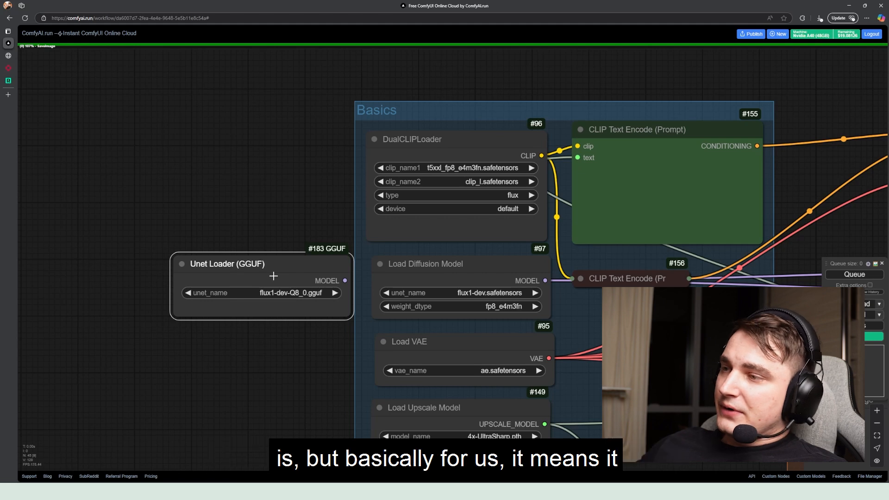
mouse_move(275, 275)
left_mouse_down()
mouse_move(268, 272)
mouse_move(284, 275)
mouse_move(271, 275)
left_mouse_up()
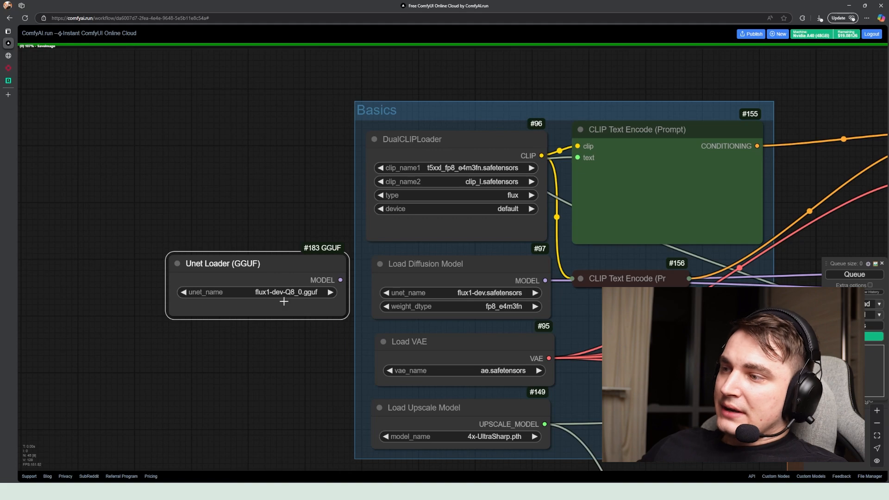
mouse_move(243, 268)
left_mouse_down()
mouse_move(217, 278)
mouse_move(243, 271)
left_mouse_up()
Pull the Load Diffusion Model node over beside the Sampling group and trace its model links to BasicGuider and BasicScheduler
scroll(349, 262, "down", 6)
left_click_drag(339, 273, 324, 238)
left_click(529, 305)
left_click_drag(491, 288, 48, 265)
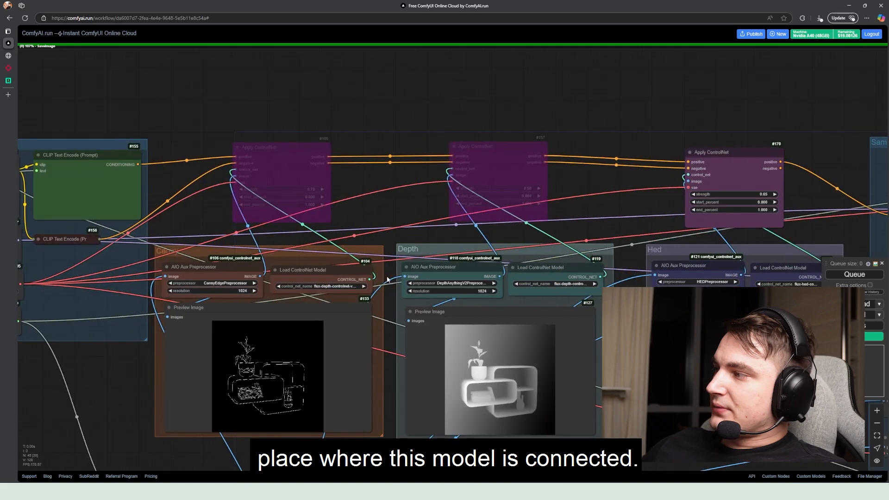
scroll(345, 267, "down", 6)
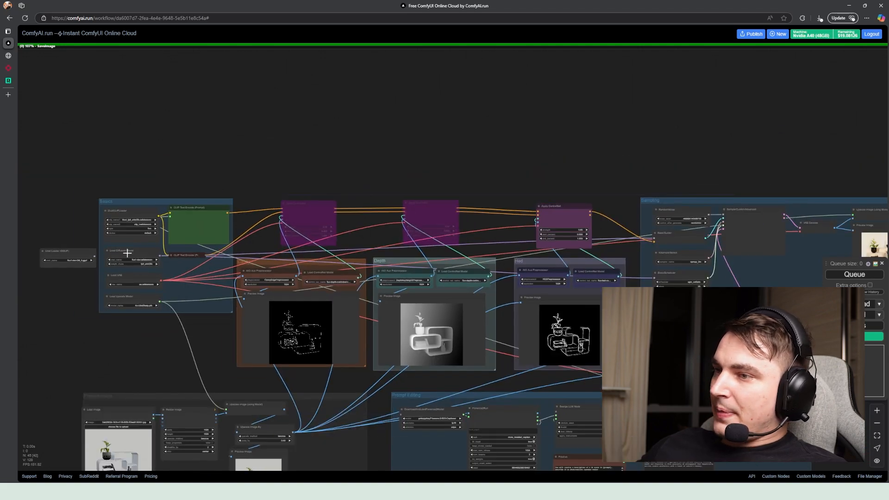
left_click_drag(127, 254, 575, 171)
left_click_drag(689, 248, 504, 271)
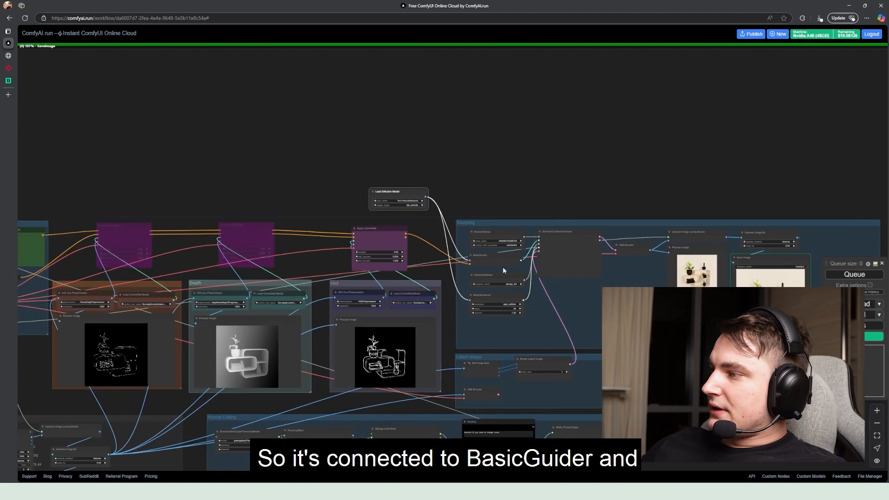
scroll(491, 270, "up", 8)
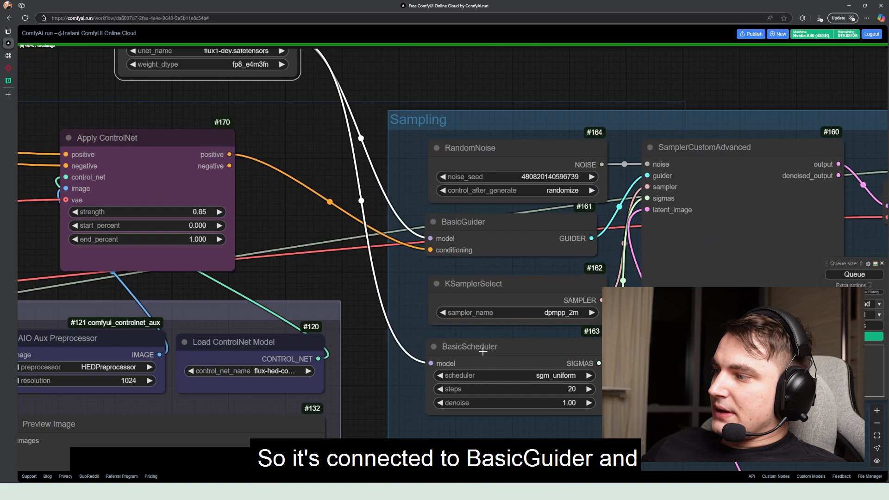
Return the Load Diffusion Model node to the Basics group, between DualCLIPLoader and Load VAE
scroll(483, 351, "down", 11)
left_click_drag(270, 302, 656, 258)
left_click_drag(762, 192, 266, 282)
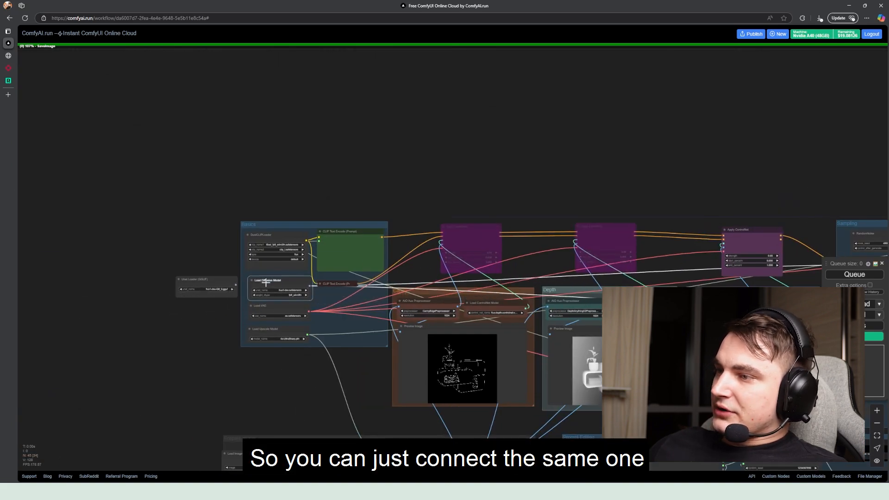
Compare the Unet Loader (GGUF) node with Load Diffusion Model, nudging both nodes slightly beside each other
scroll(212, 284, "up", 7)
left_click_drag(209, 278, 202, 278)
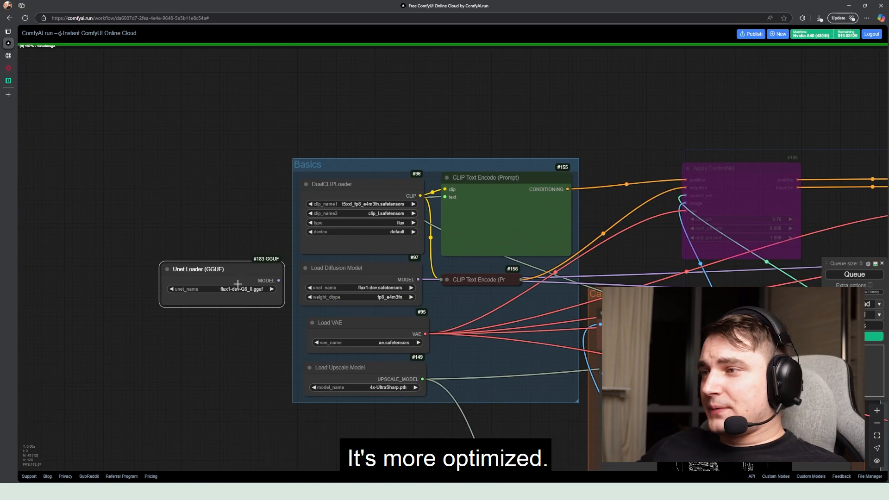
scroll(207, 284, "up", 7)
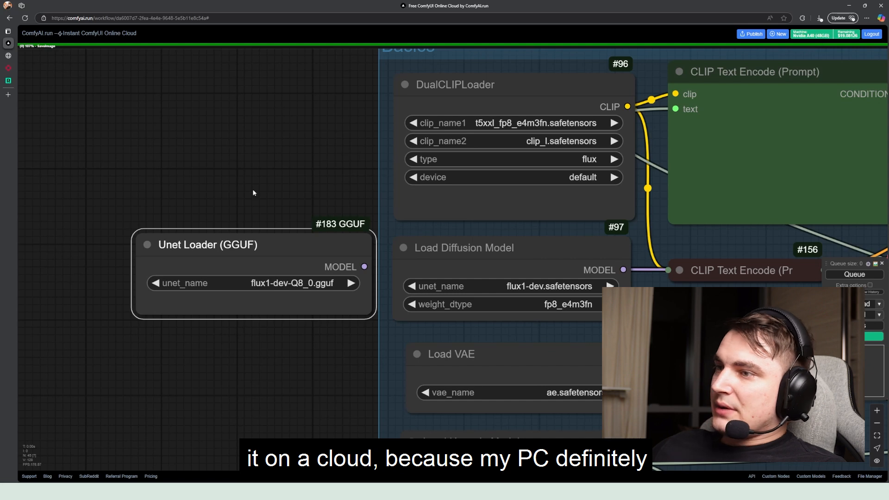
left_click_drag(232, 236, 239, 249)
mouse_move(488, 259)
left_mouse_down()
mouse_move(417, 234)
mouse_move(254, 133)
mouse_move(164, 138)
mouse_move(232, 124)
mouse_move(178, 138)
mouse_move(153, 133)
mouse_move(191, 115)
mouse_move(159, 131)
mouse_move(199, 135)
mouse_move(517, 274)
mouse_move(501, 259)
left_mouse_up()
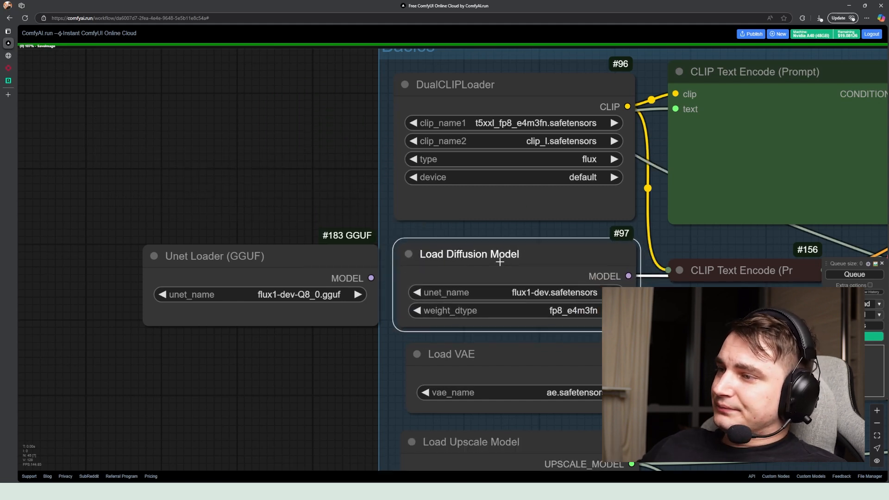
mouse_move(233, 266)
left_mouse_down()
mouse_move(252, 250)
mouse_move(195, 242)
mouse_move(212, 246)
mouse_move(194, 267)
mouse_move(264, 248)
mouse_move(179, 260)
mouse_move(204, 268)
mouse_move(215, 265)
mouse_move(168, 240)
mouse_move(193, 258)
mouse_move(174, 232)
mouse_move(181, 282)
mouse_move(211, 302)
mouse_move(230, 279)
left_mouse_up()
scroll(230, 280, "down", 10)
left_click_drag(521, 262, 201, 227)
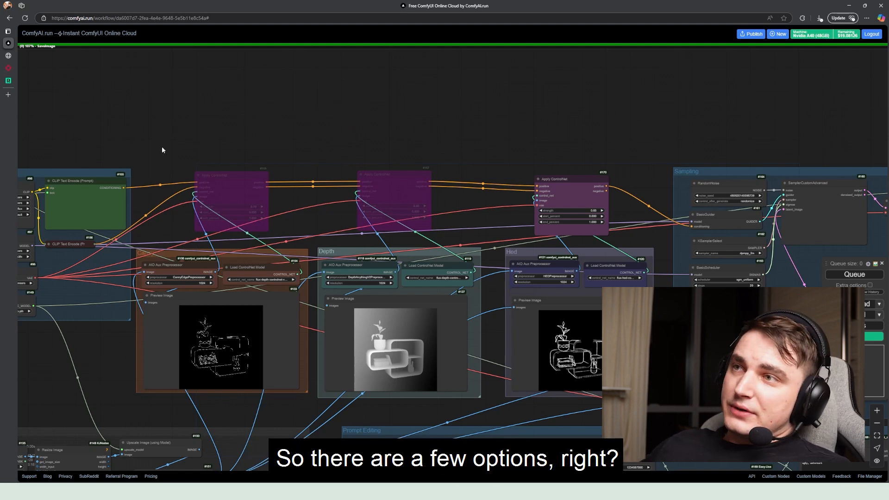
Switch to fal.ai, go to its Comfy Workflows and open the featured dynamic-checkpoint-loading workflow
left_click(8, 68)
left_click(197, 54)
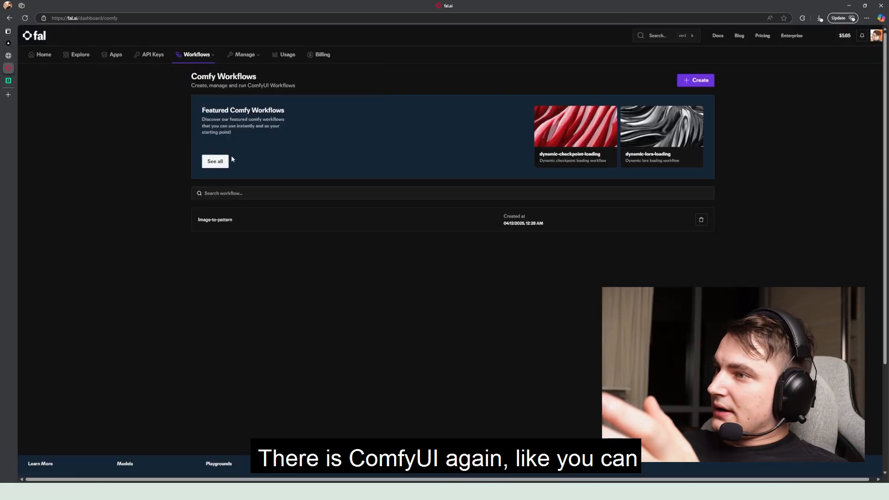
left_click(610, 158)
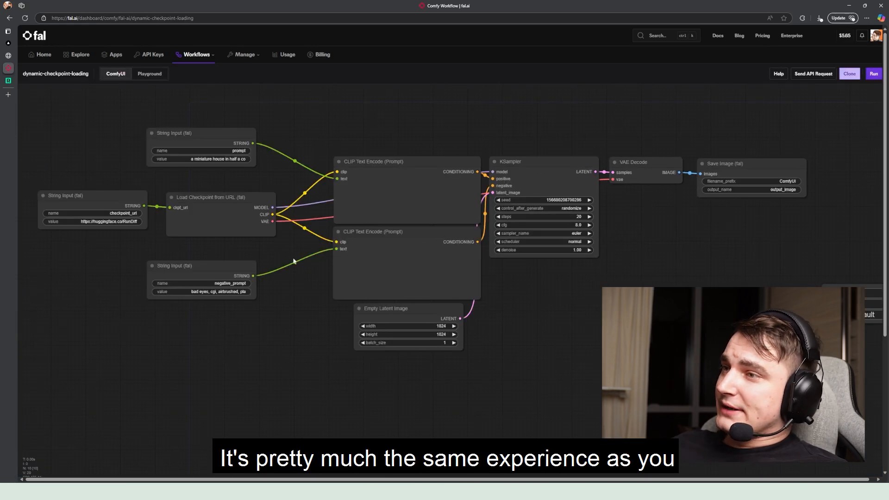
Look over the node graph of fal.ai's dynamic-checkpoint-loading workflow, from the string inputs to Save Image
scroll(417, 250, "down", 3)
scroll(308, 261, "up", 1)
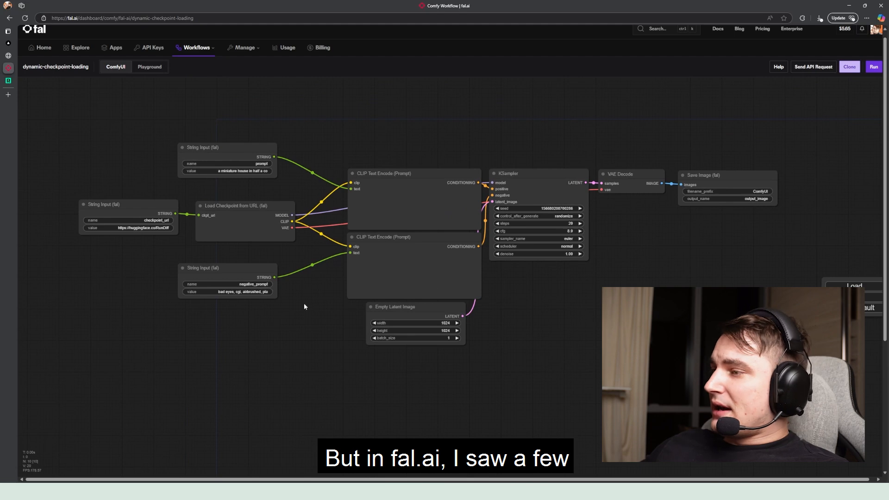
mouse_move(308, 294)
left_mouse_down()
mouse_move(319, 298)
mouse_move(293, 297)
left_mouse_up()
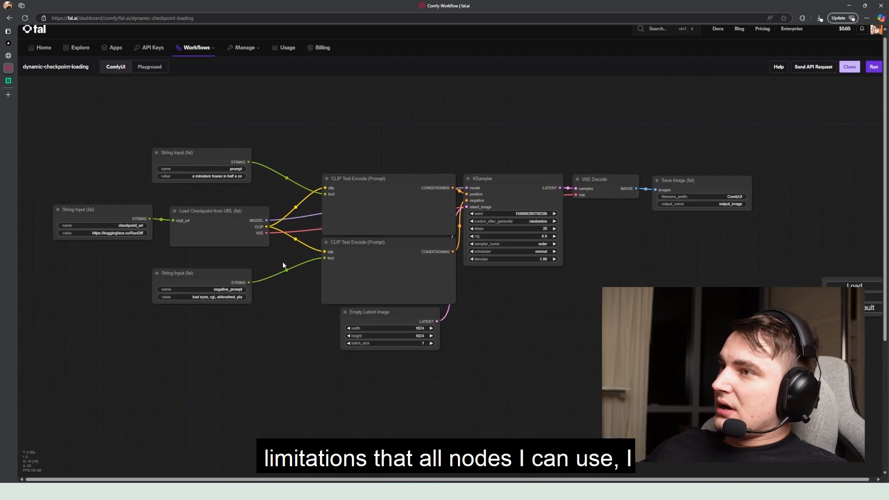
left_click_drag(280, 214, 350, 225)
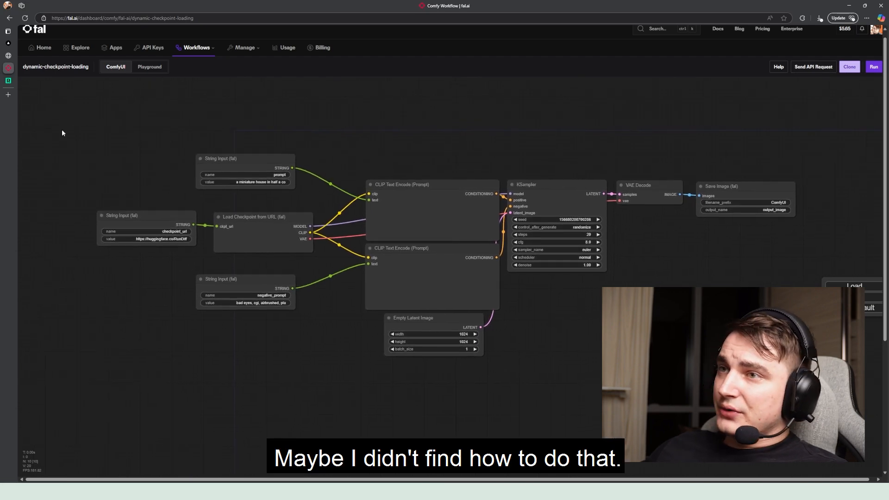
Check the RunningHub home page and the full-size shelf image, and return to the ComfyAI.run workflow
left_click(8, 80)
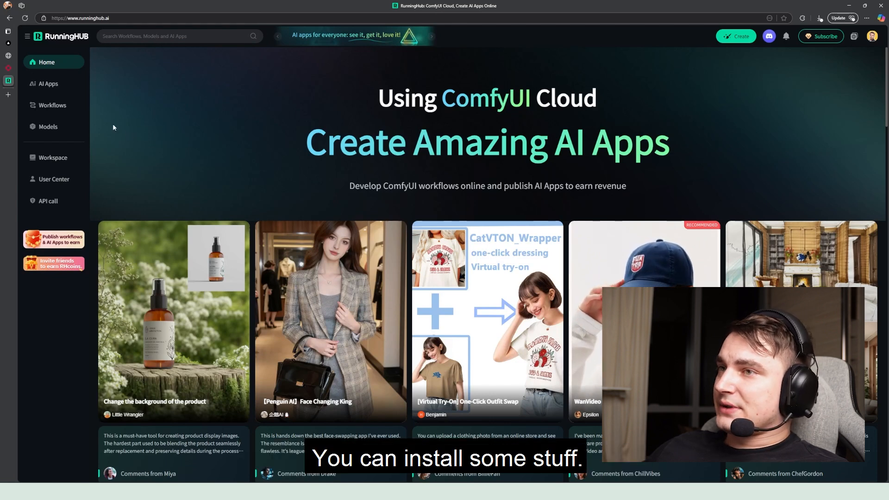
left_click(8, 56)
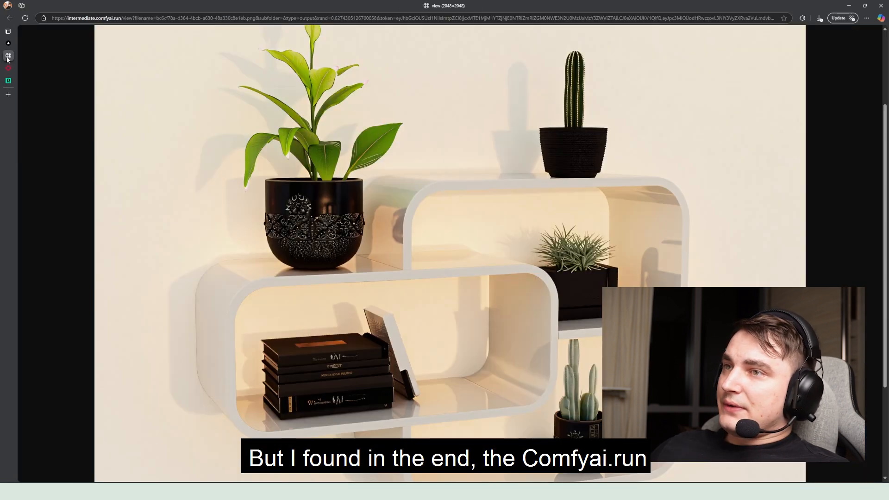
left_click(8, 42)
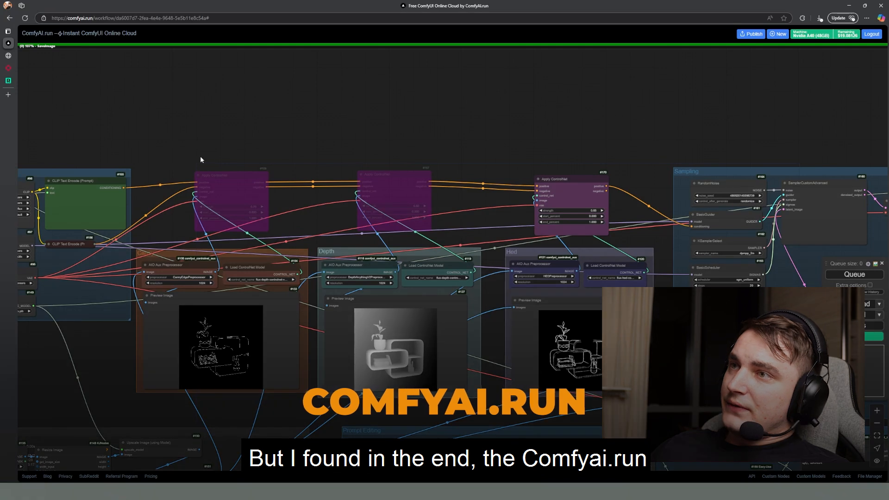
Survey the whole ComfyAI.run workflow, from the Basics group across the ControlNets to the Sampling group
scroll(262, 150, "down", 5)
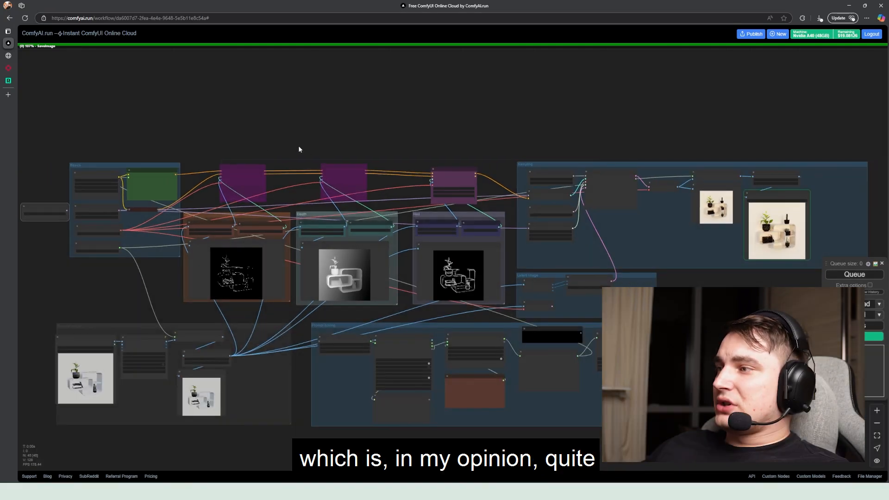
left_click_drag(298, 146, 333, 109)
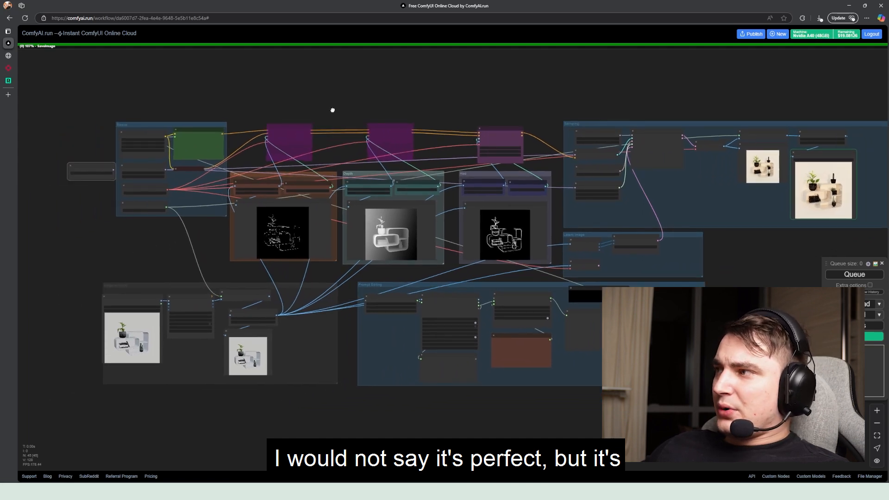
scroll(201, 116, "up", 3)
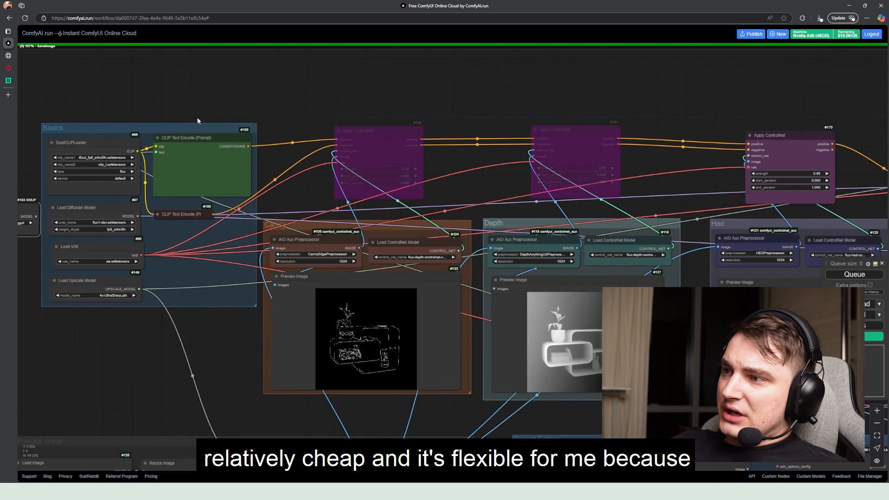
scroll(199, 120, "down", 5)
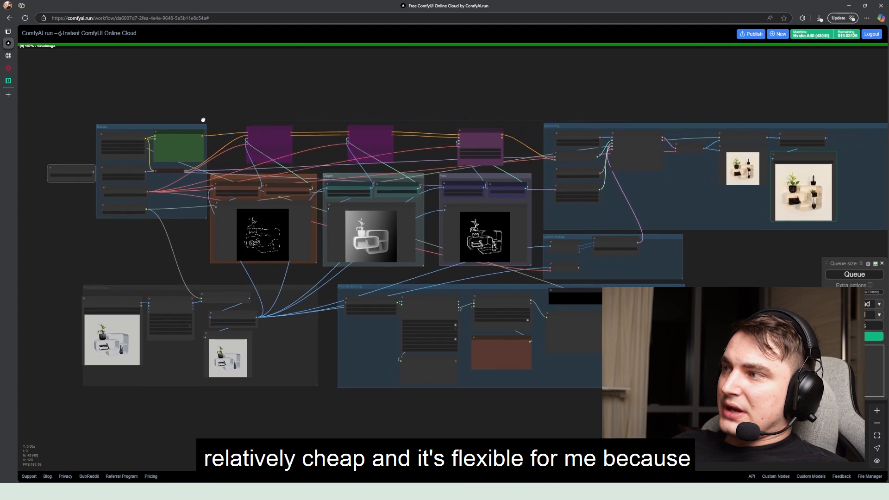
left_click_drag(203, 120, 171, 130)
left_click_drag(233, 122, 156, 118)
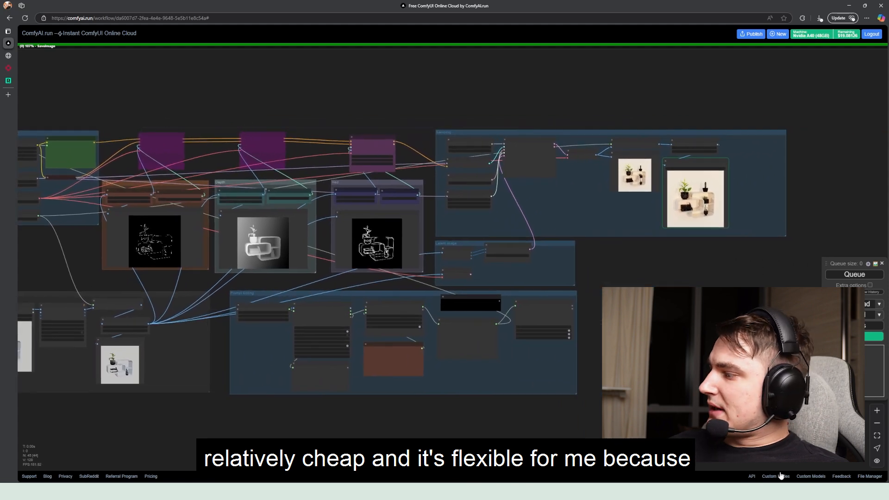
Open the Custom Models settings, switch to Custom Nodes and browse the list of installed node repositories
left_click(810, 477)
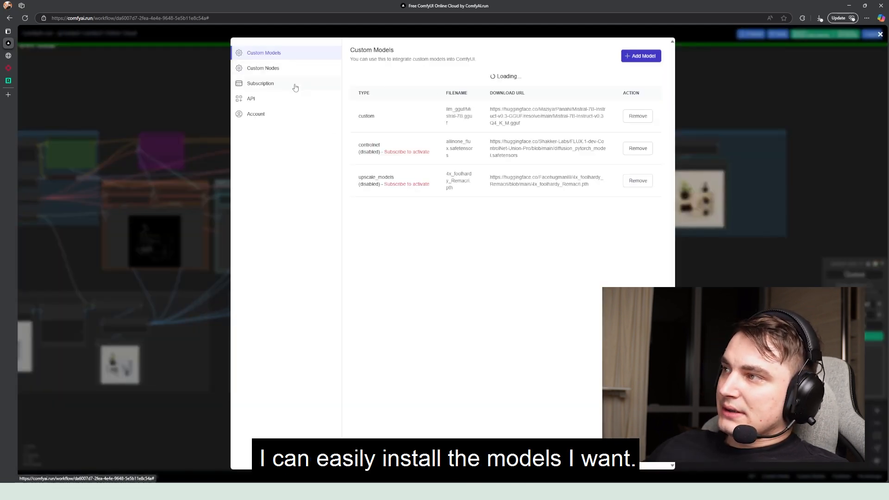
left_click(274, 68)
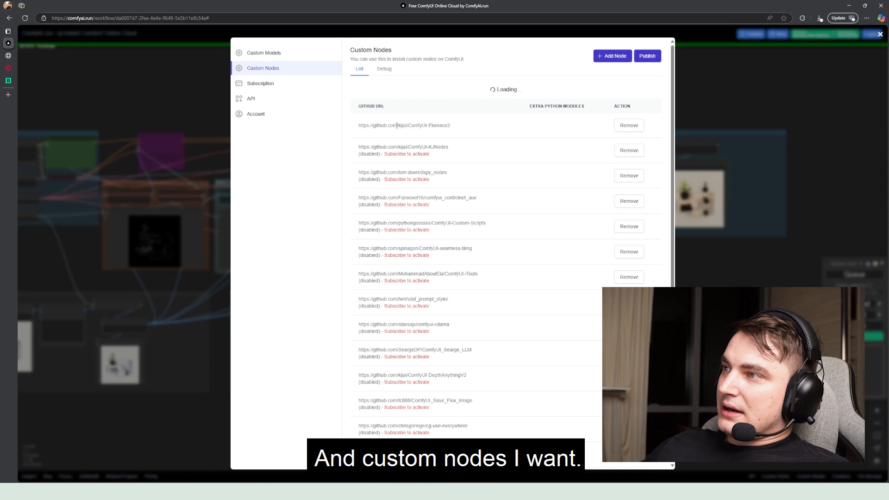
scroll(398, 114, "down", 3)
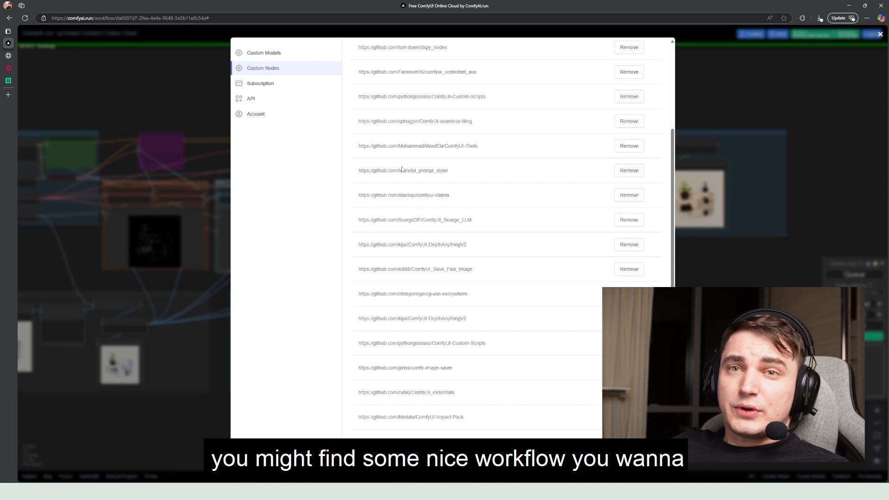
scroll(442, 175, "up", 3)
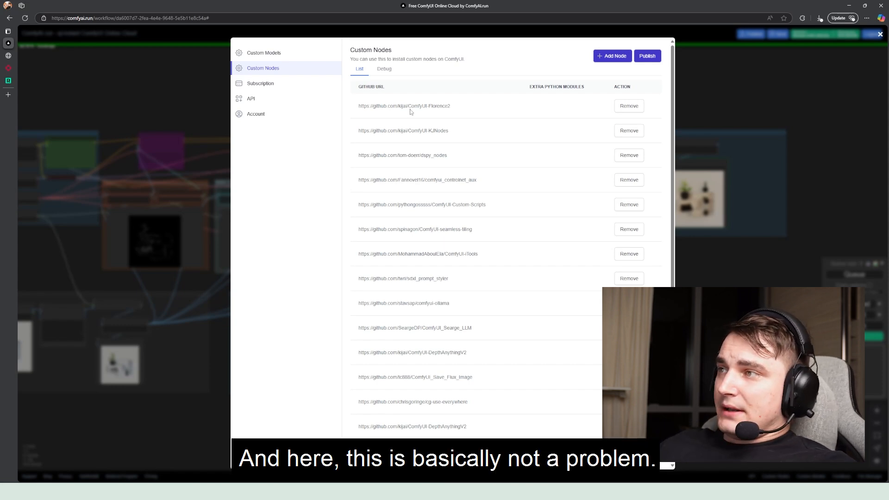
Start adding a custom model with Downloadable URL as its source, and view the saved suggestions for the URL
left_click(264, 53)
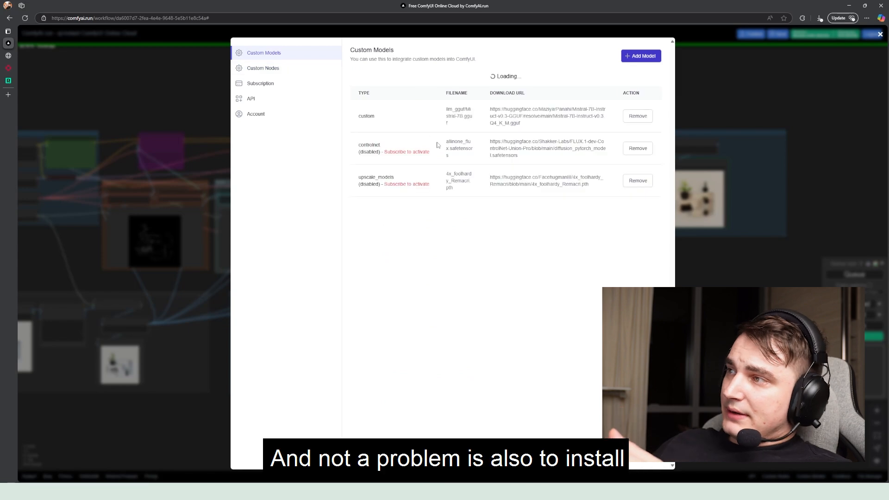
left_click(641, 55)
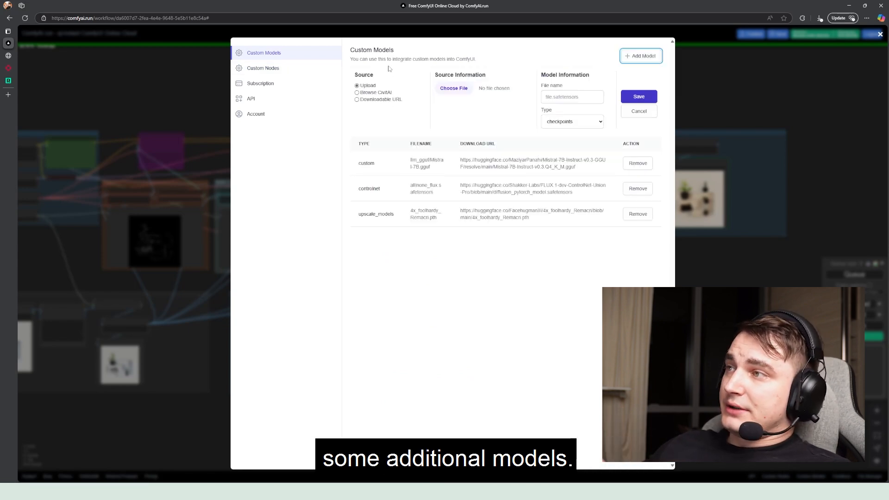
left_click(381, 100)
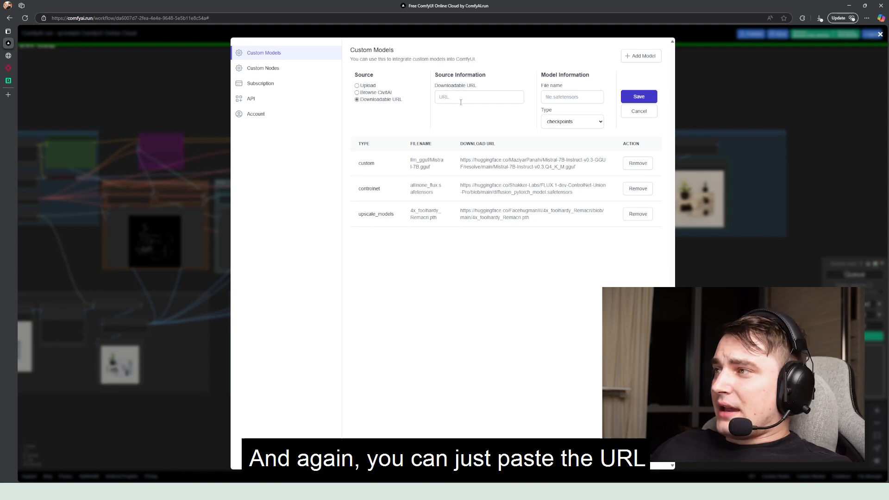
left_click(460, 98)
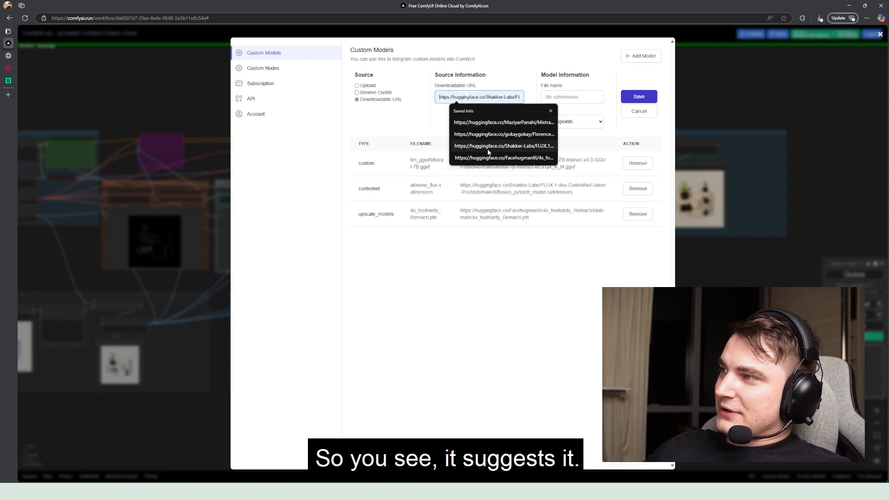
left_click(440, 116)
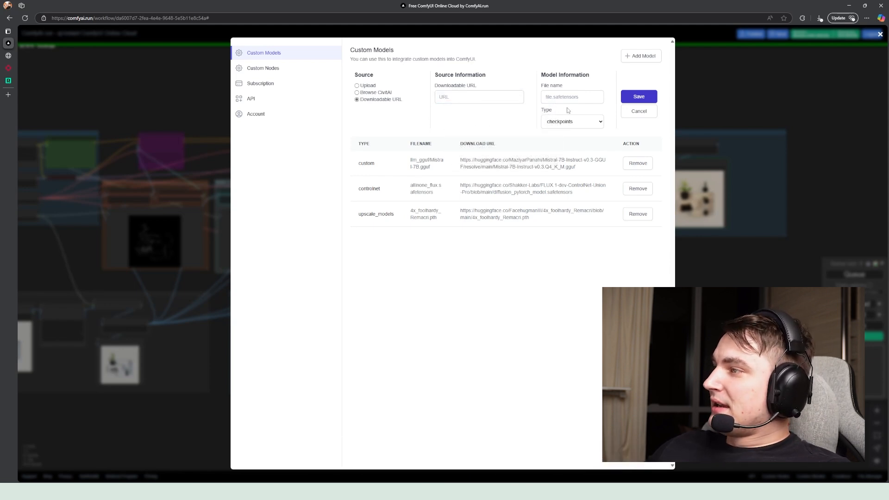
Set the new model's type to custom and view the saved suggestions for its custom path
left_click(570, 122)
left_click(561, 217)
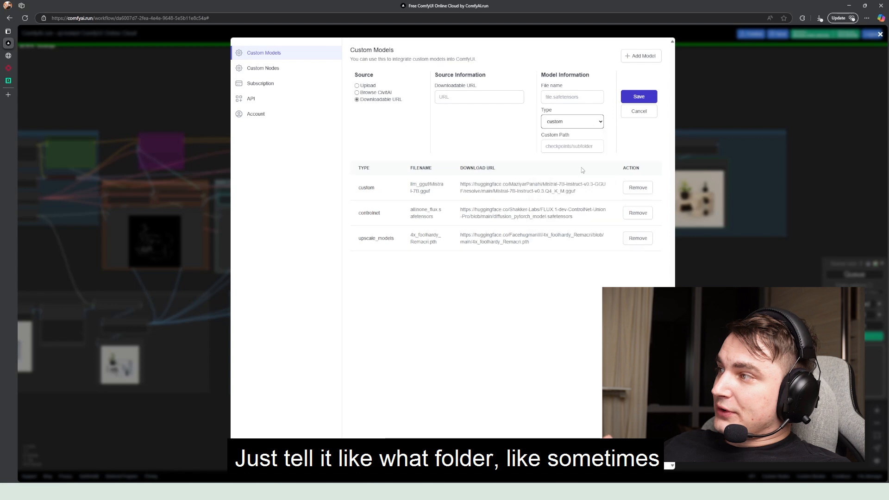
left_click(570, 146)
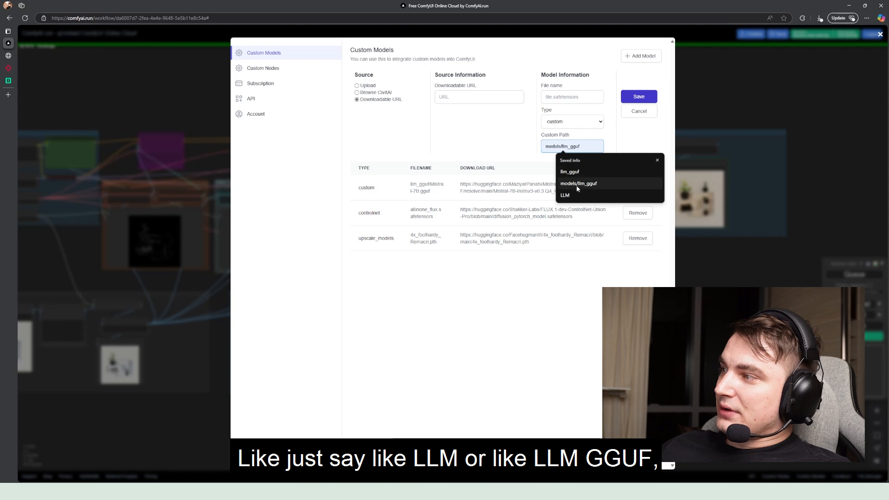
left_click(525, 155)
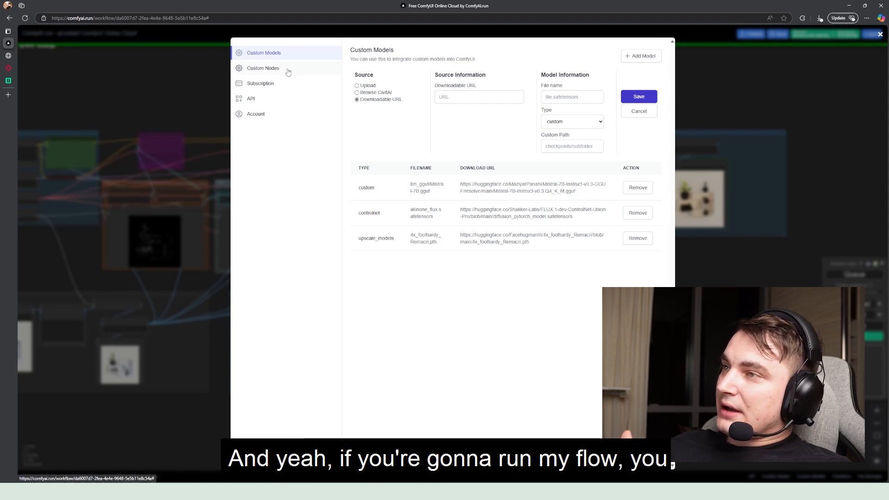
Switch to the Render with AI (FLUX) page in Notion, review its custom nodes and models lists, and return to ComfyAI.run
left_click(261, 491)
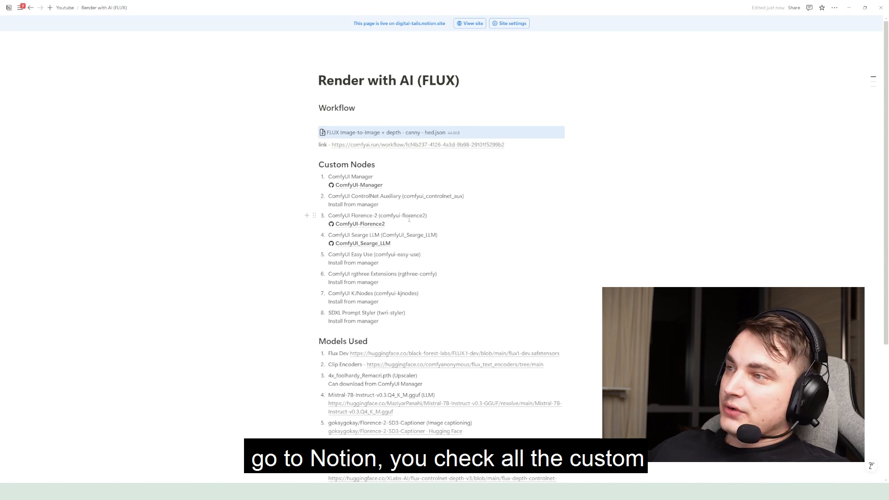
scroll(409, 220, "down", 4)
scroll(422, 215, "up", 4)
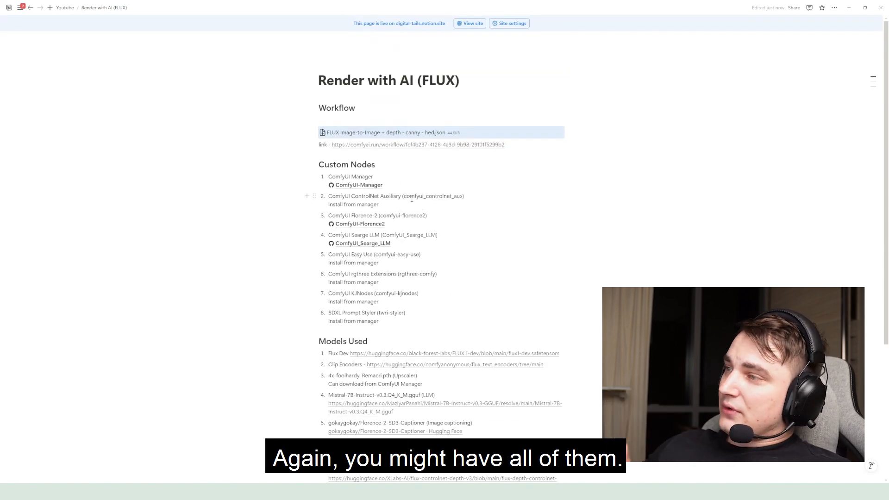
mouse_move(368, 188)
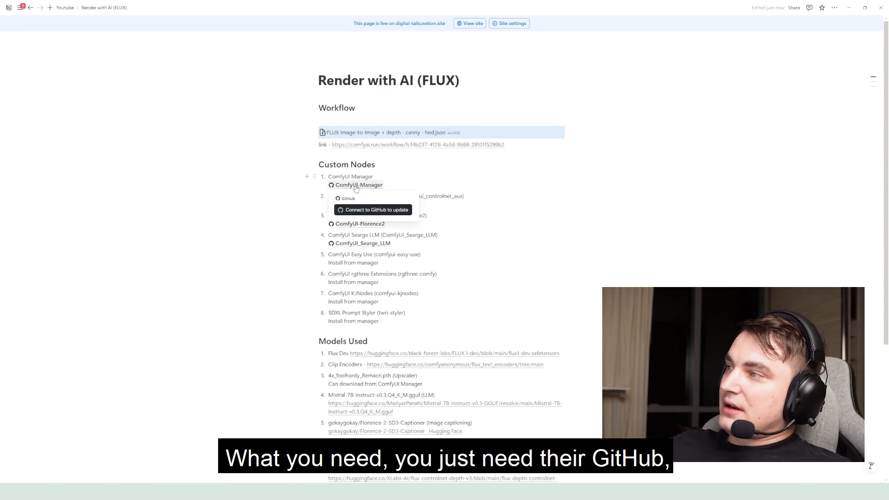
left_click(849, 13)
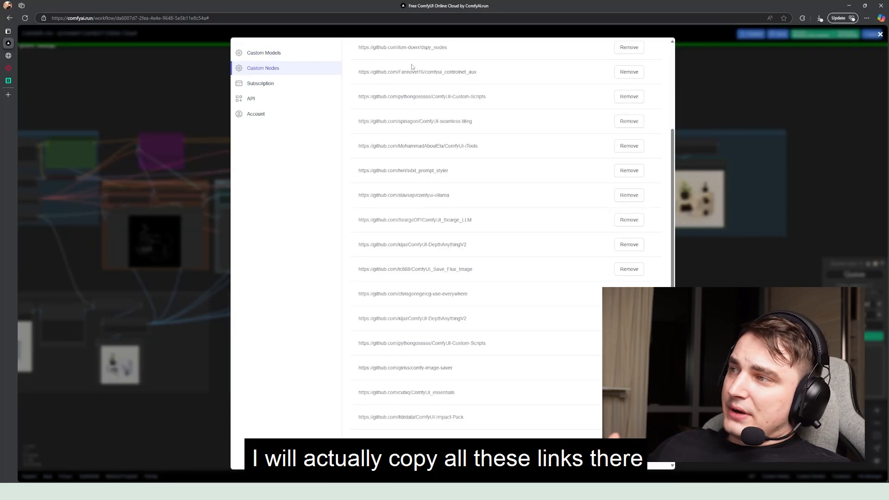
Open the form for adding a custom node by GitHub URL, and leave the settings to return to the workflow
scroll(410, 137, "up", 2)
scroll(421, 176, "up", 1)
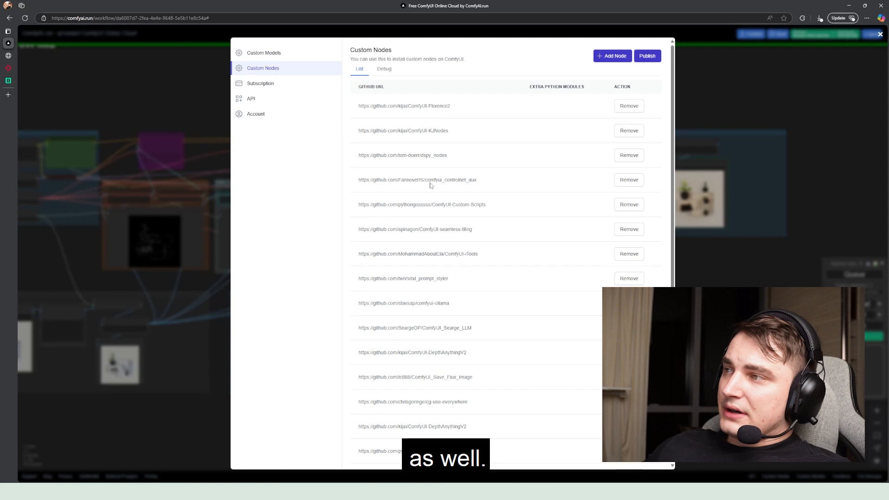
left_click(616, 56)
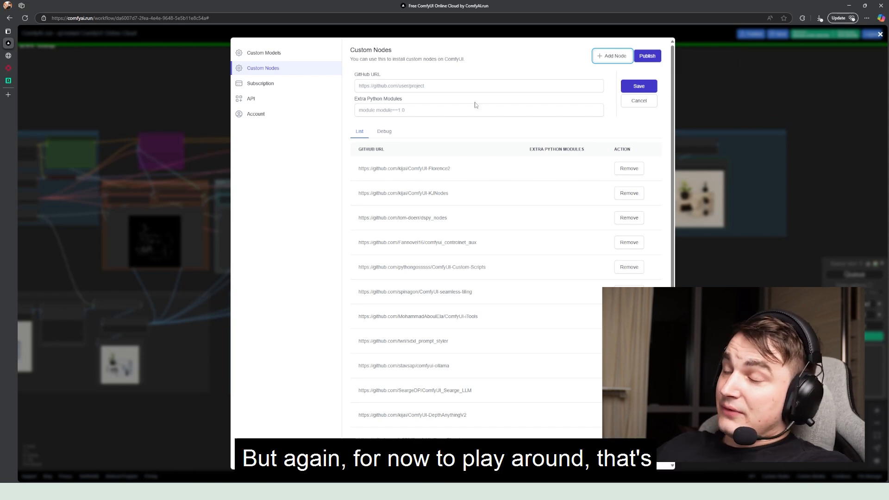
left_click(173, 94)
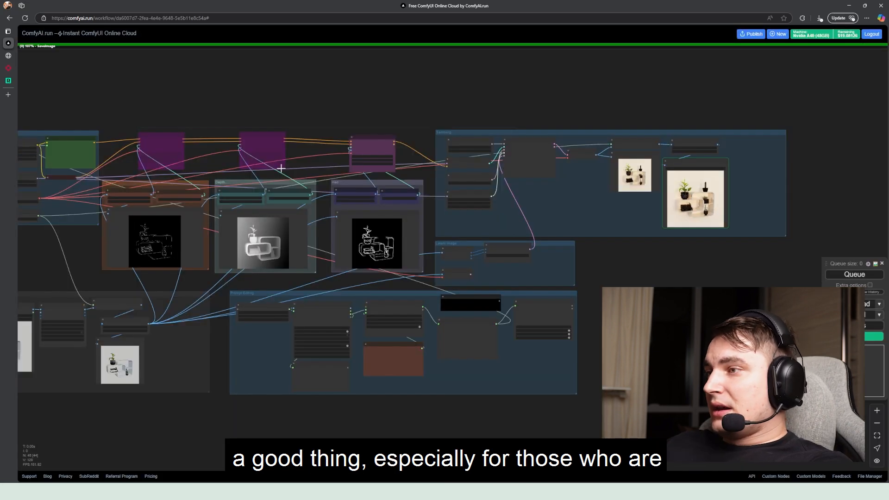
left_click_drag(273, 160, 320, 152)
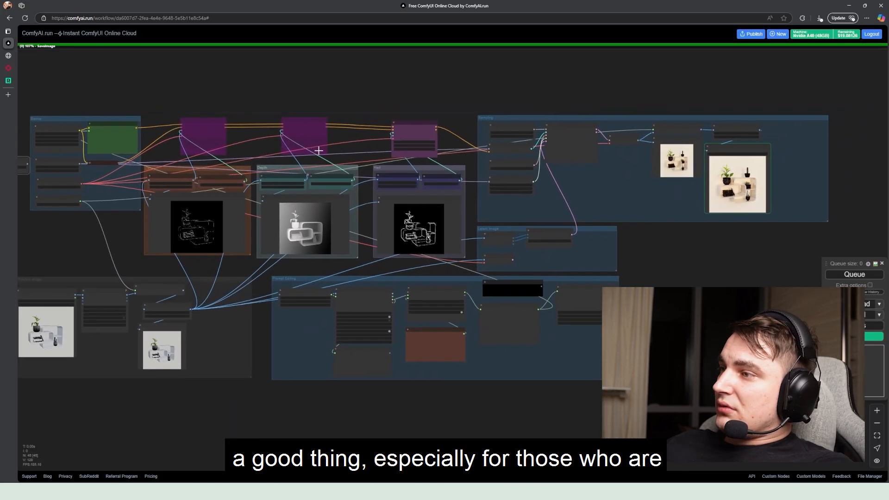